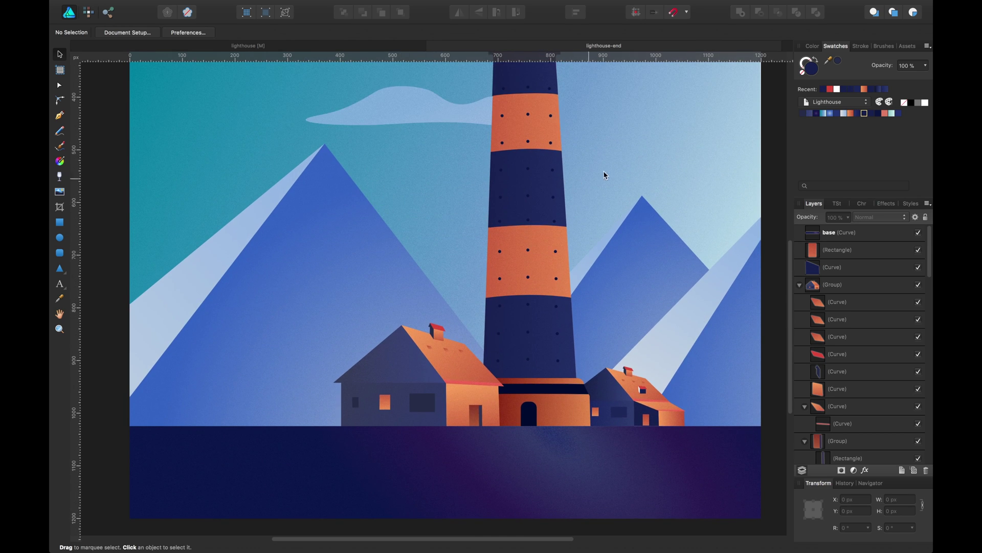
Bring the clouds group to the front of the layer stack.
scroll(481, 285, up, 2)
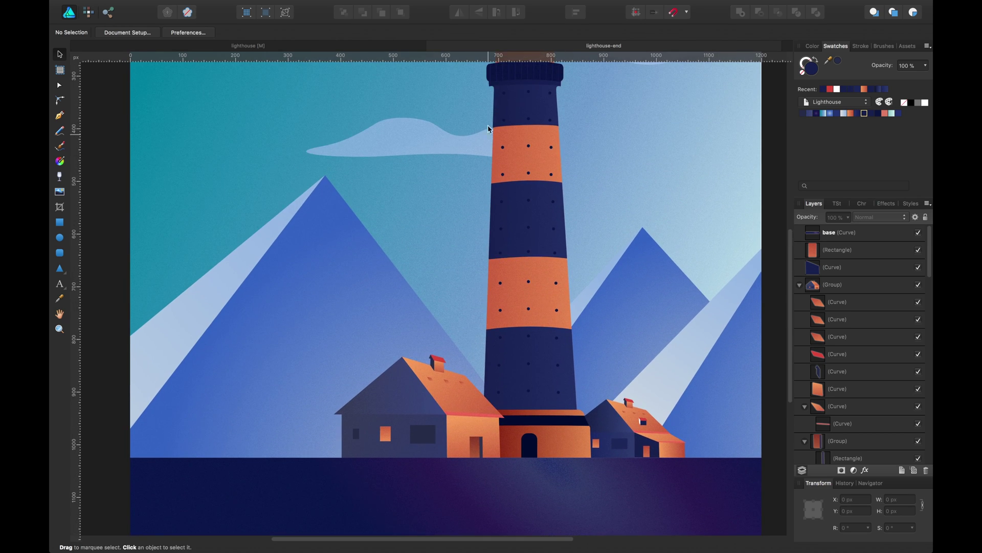
click(467, 141)
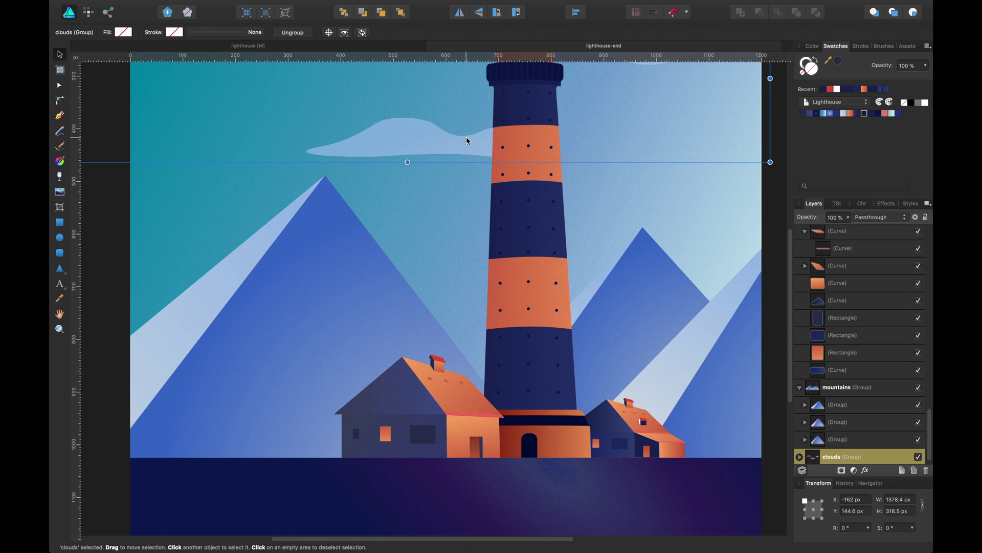
key(super+shift+bracketright)
drag(465, 137, 435, 225)
drag(430, 328, 451, 313)
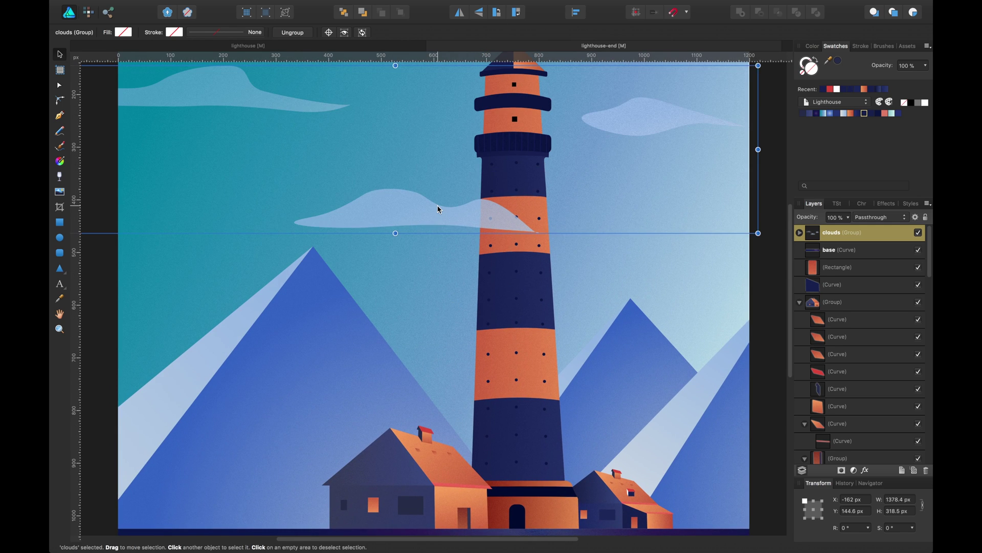
Move the cloud beside the lighthouse down so it crosses the large mountain's peak and the tower, and save the document.
double_click(438, 207)
drag(438, 207, 435, 261)
click(426, 149)
drag(425, 215, 433, 182)
key(super+s)
drag(409, 344, 412, 284)
drag(406, 331, 412, 314)
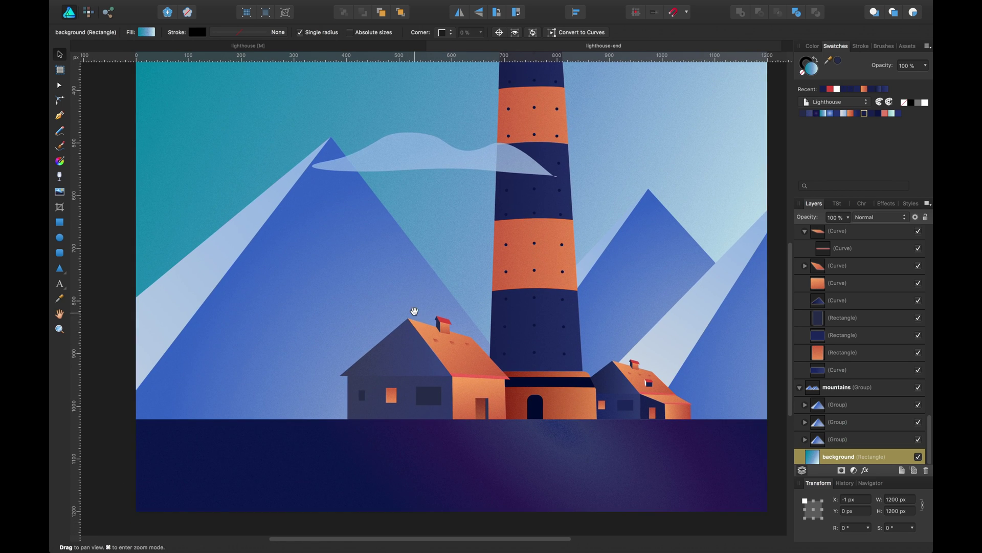
Above the clouds group, start a bush outline with the Pen tool, drawing humps from the canvas's left edge across the large mountain's foot.
scroll(854, 378, up, 10)
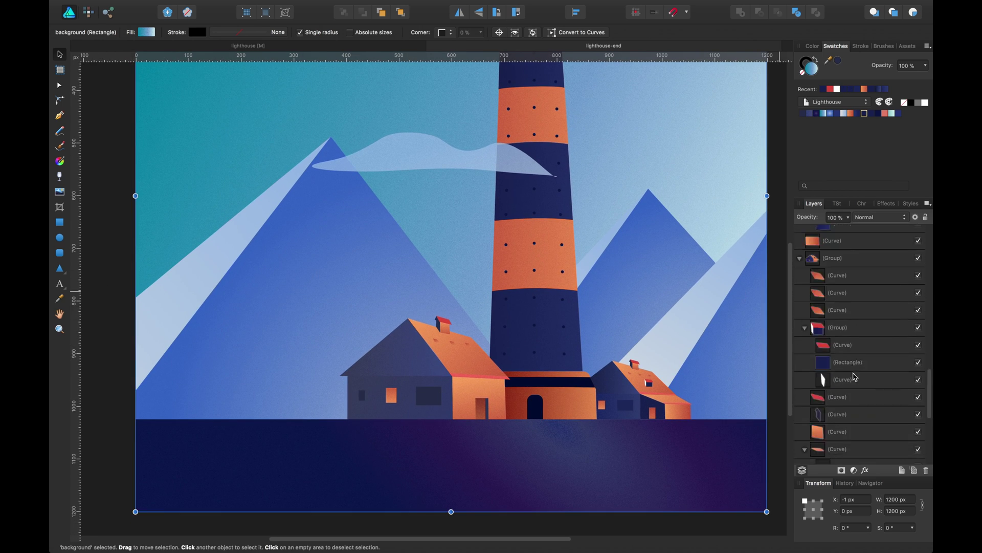
click(858, 235)
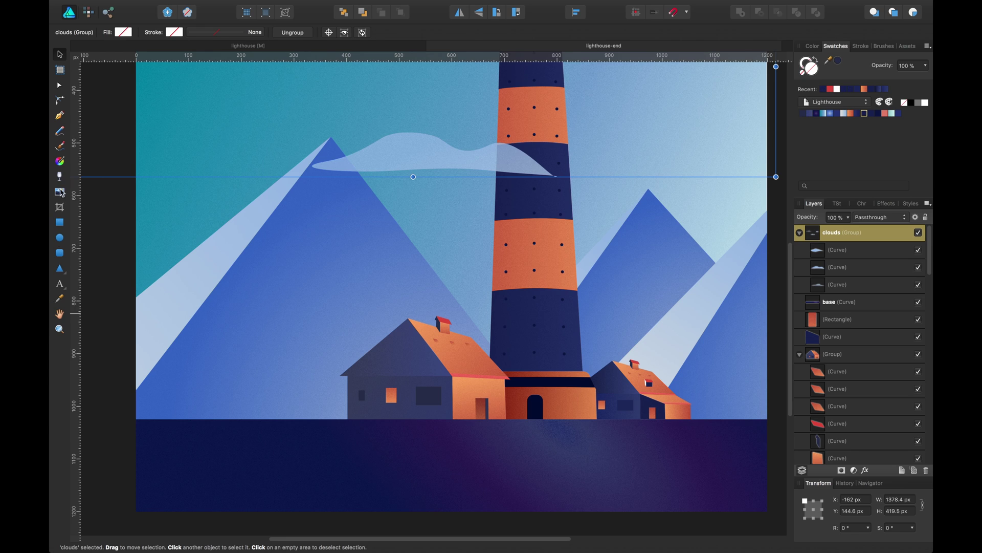
key(p)
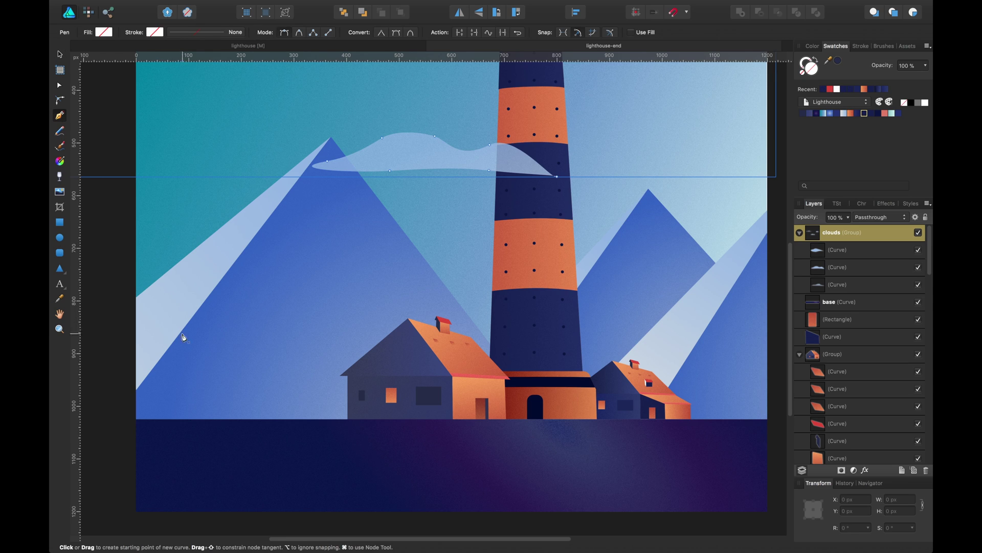
click(132, 391)
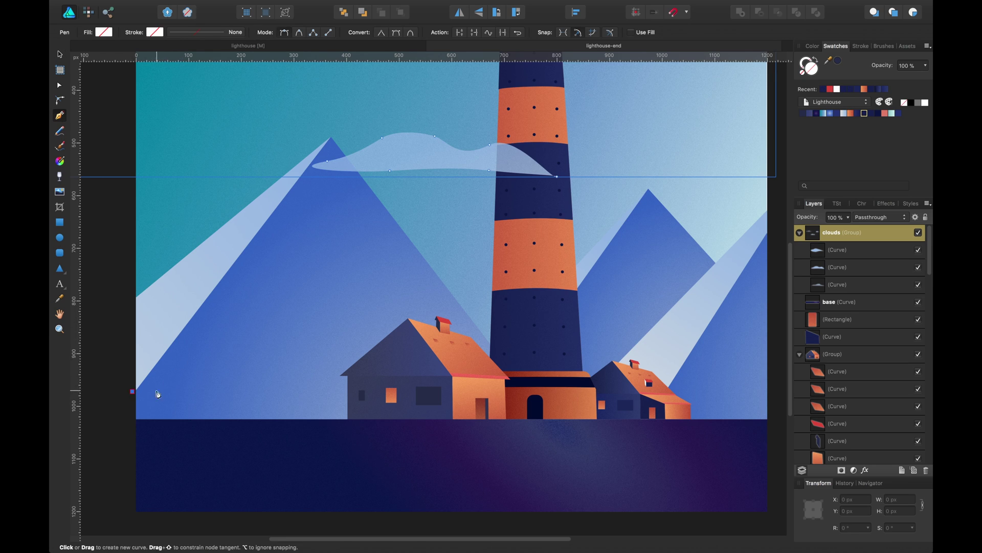
drag(191, 388, 181, 412)
drag(245, 379, 255, 402)
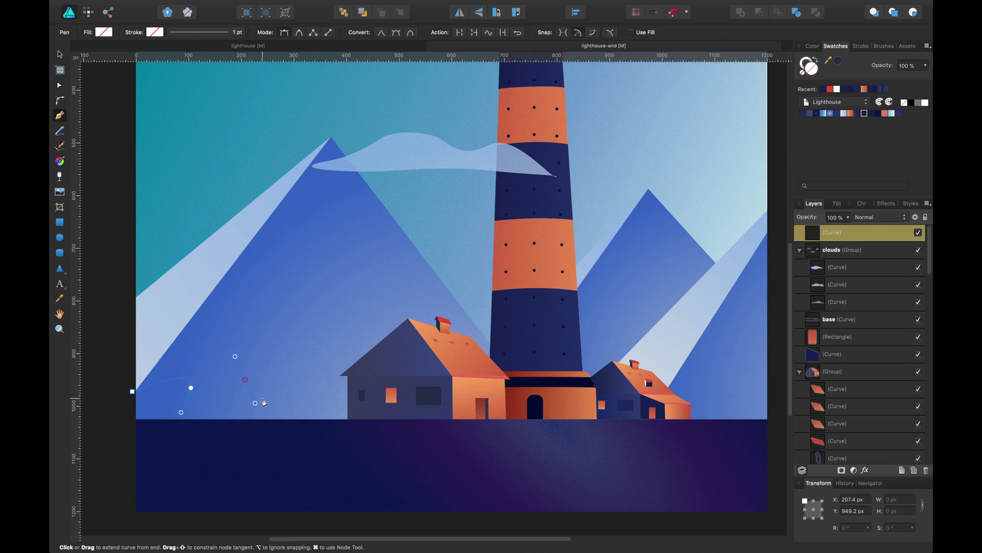
key(BackSpace)
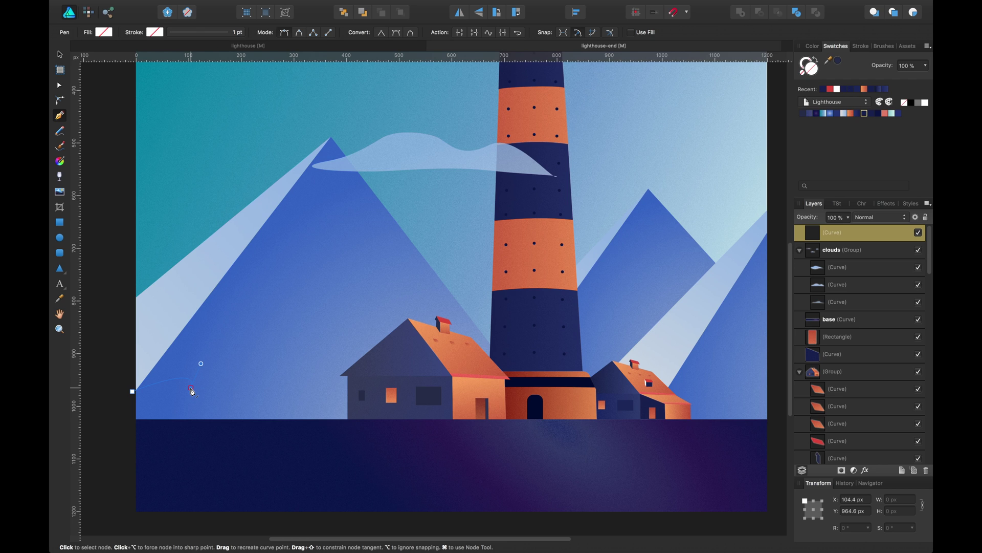
drag(244, 384, 241, 414)
click(245, 385)
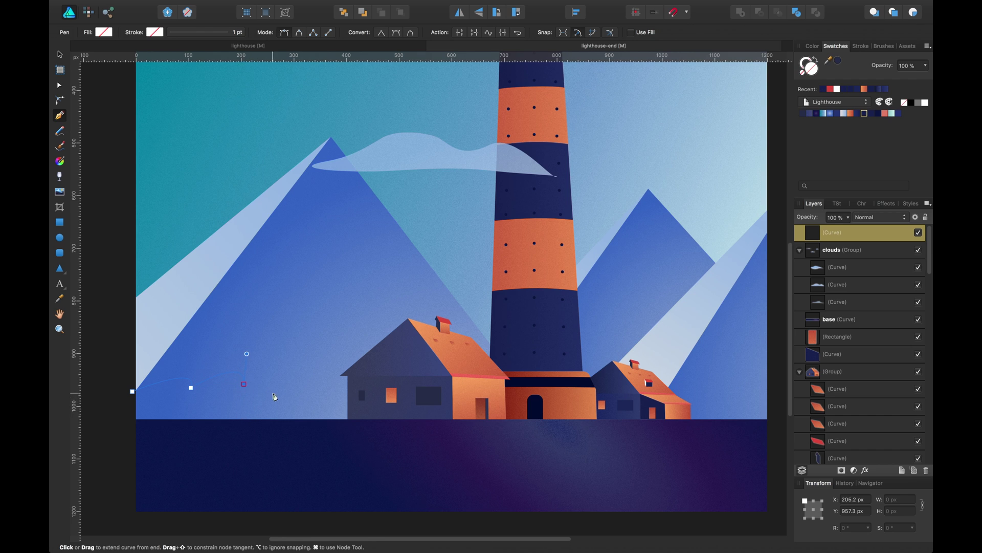
drag(302, 393, 298, 417)
click(302, 394)
Continue the bush humps across the large house and past the lighthouse base, and close the outline along the ground line.
drag(370, 388, 597, 419)
click(370, 389)
click(412, 392)
click(453, 391)
click(526, 407)
click(576, 405)
click(598, 419)
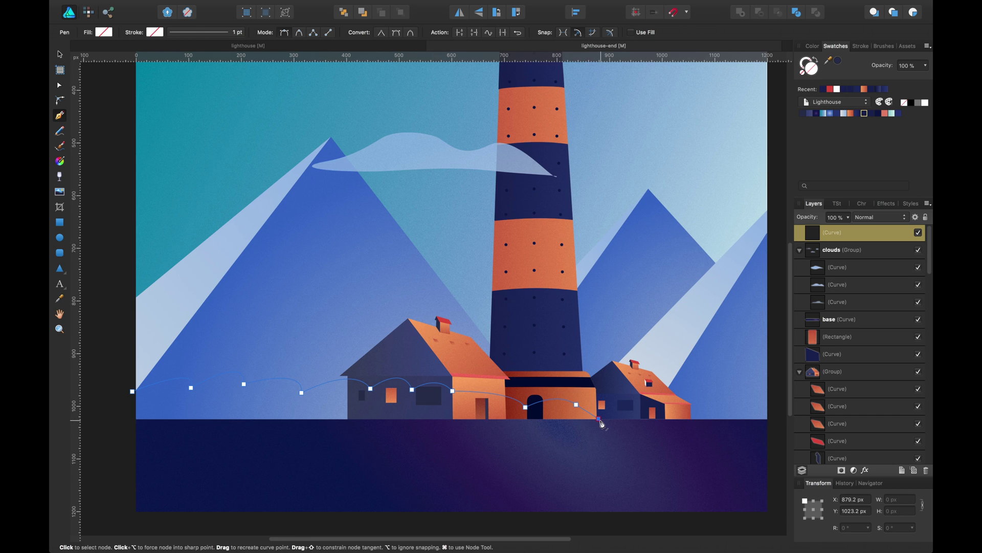
click(113, 421)
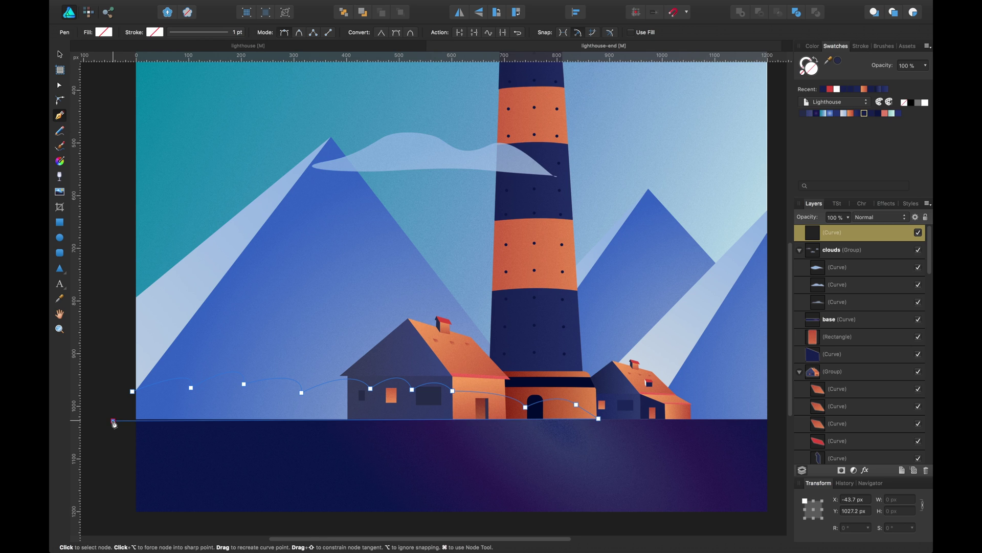
click(133, 392)
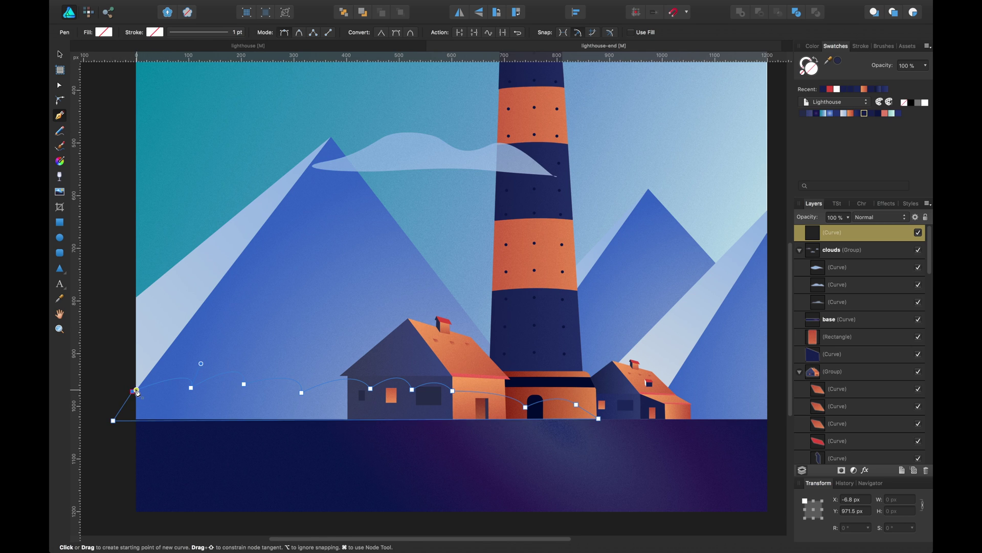
key(v)
drag(234, 400, 234, 404)
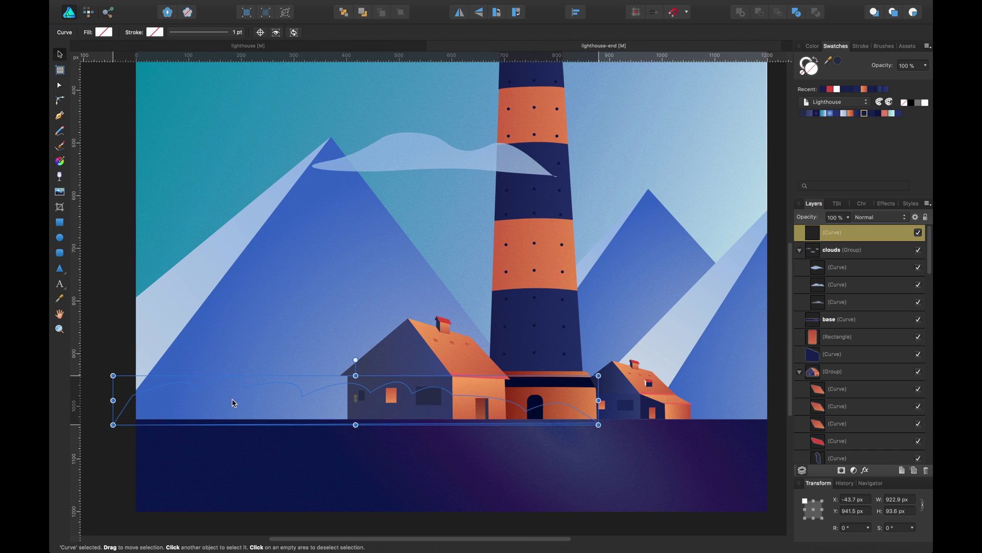
Fill the bush shape with the dark blue linear gradient from the Lighthouse palette and run the gradient vertically from top to bottom.
click(838, 114)
click(803, 113)
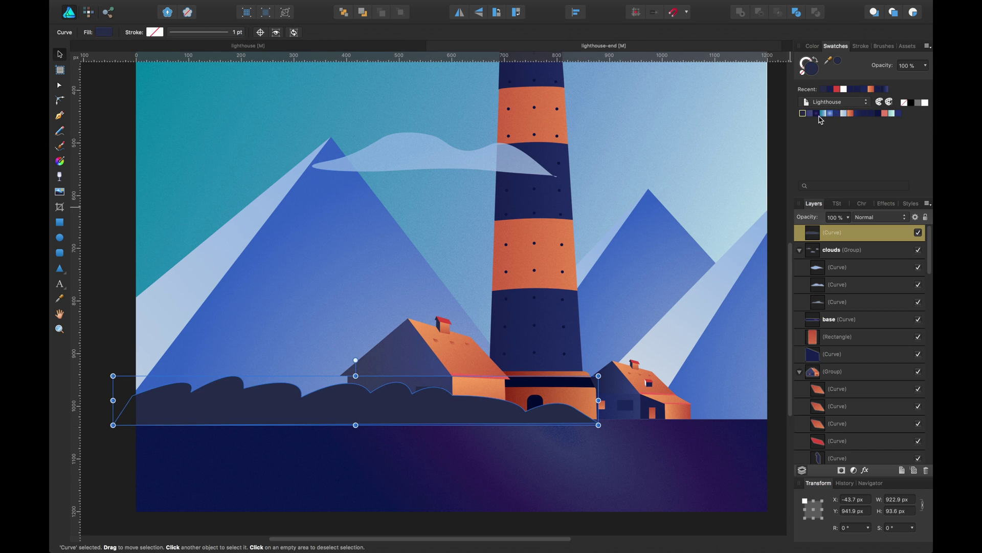
click(816, 114)
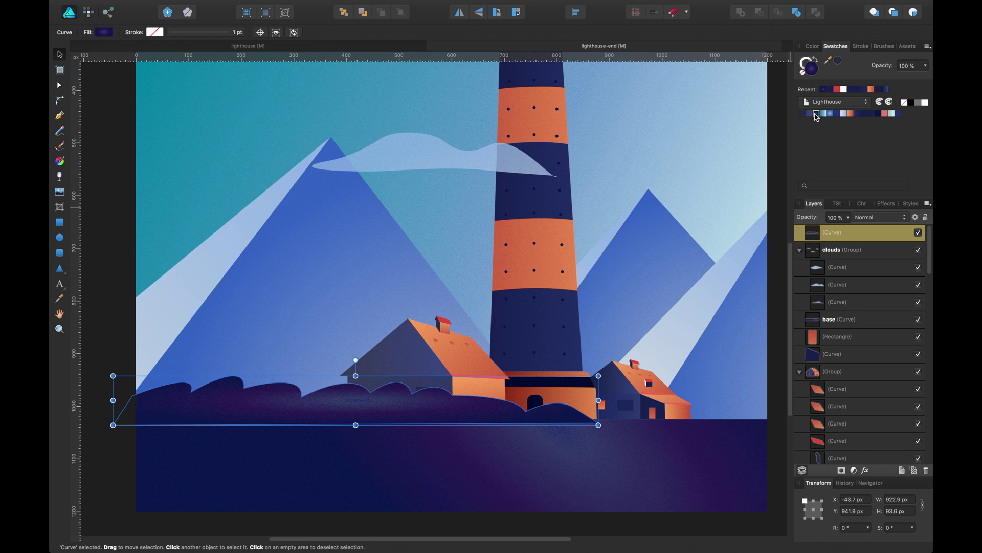
click(859, 114)
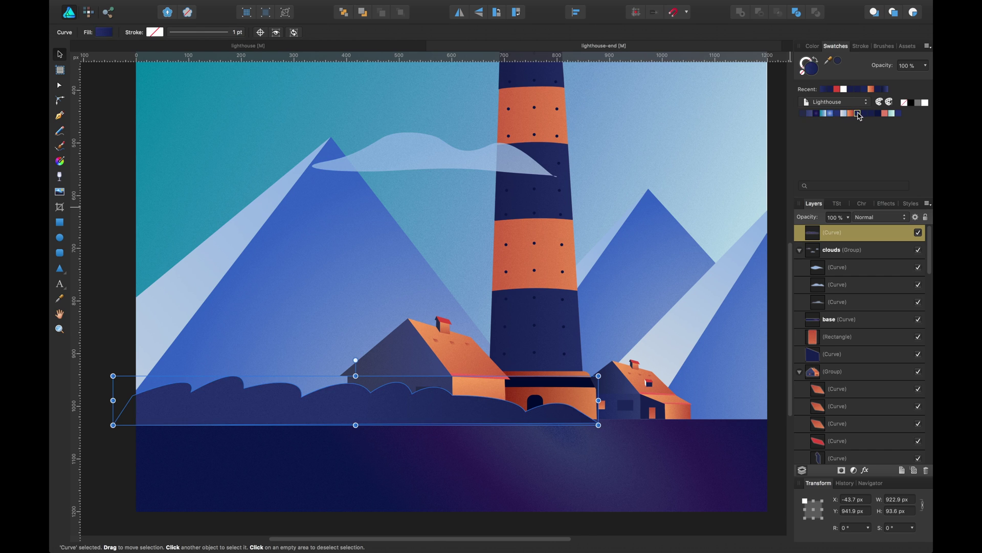
click(60, 161)
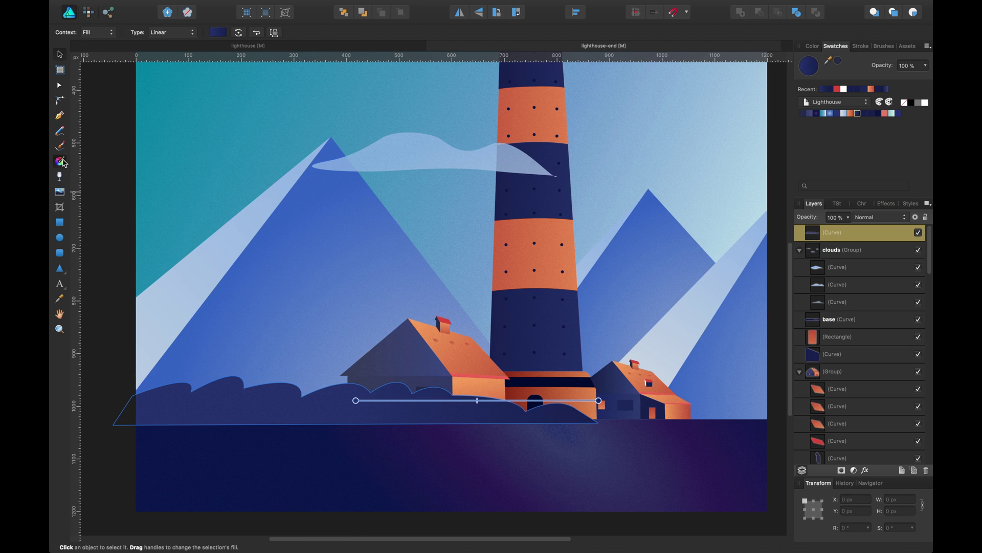
drag(357, 401, 330, 390)
drag(601, 400, 328, 436)
Shift the bush gradient's end stop toward purple, setting its hue to 248.
click(217, 33)
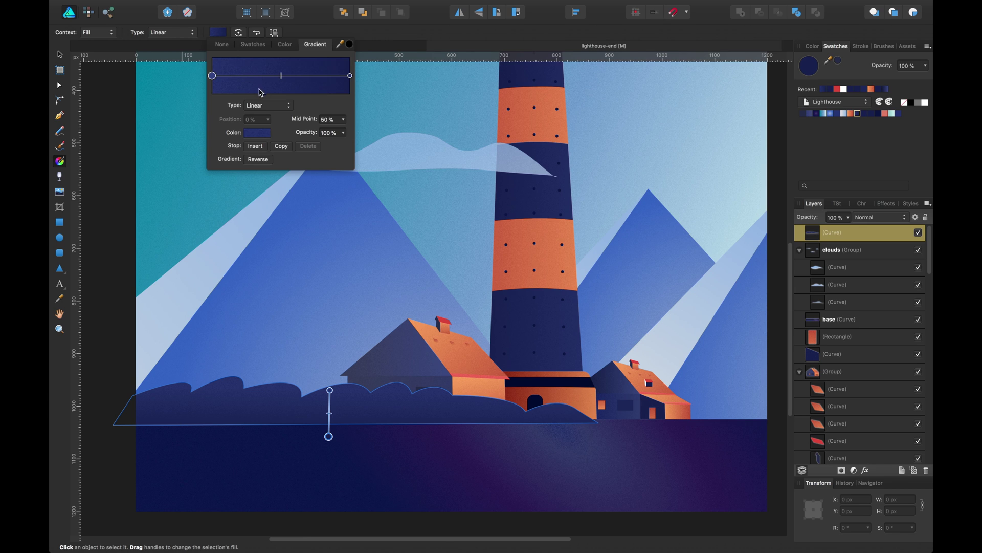
click(350, 76)
click(262, 135)
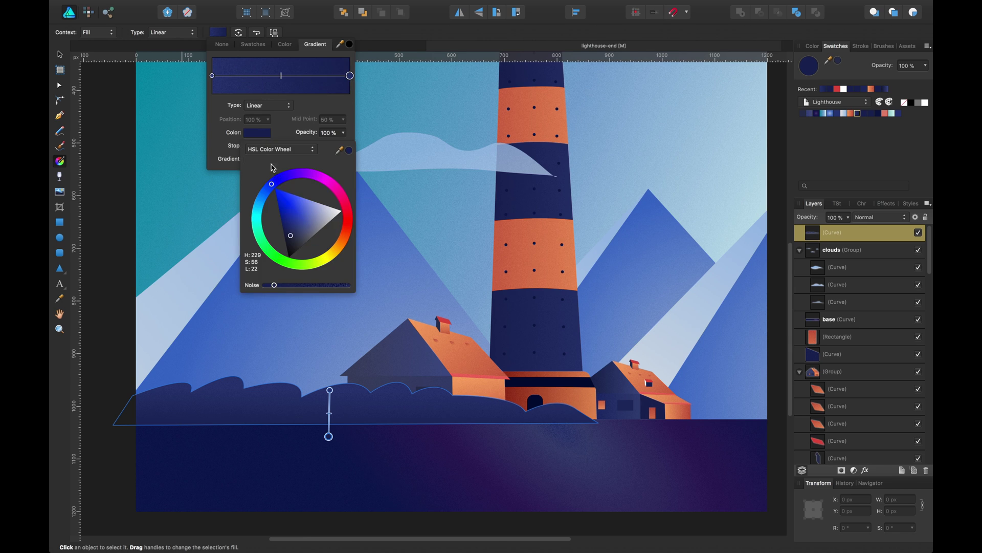
drag(273, 188, 285, 179)
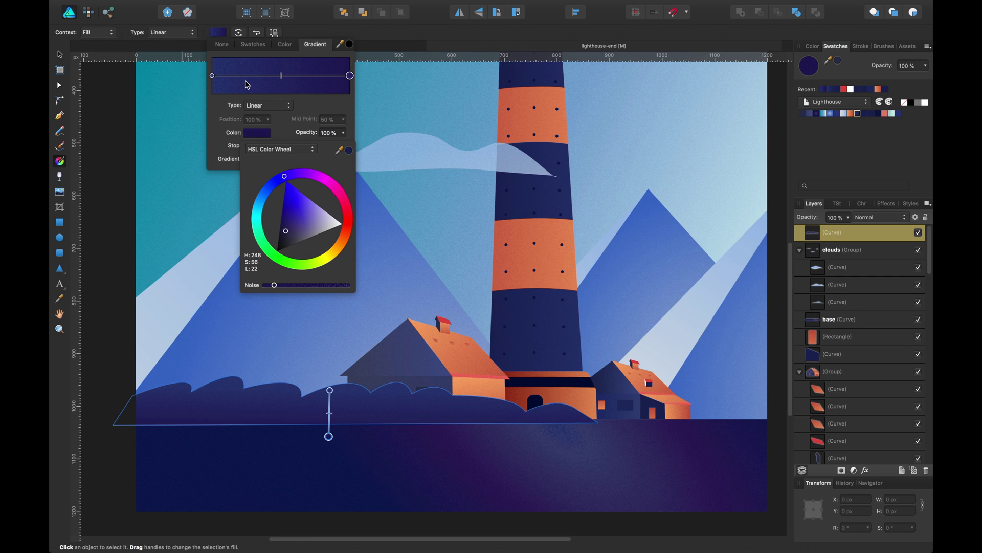
Brighten the bush gradient's start stop to HSL 230, 51, 43.
click(213, 76)
click(272, 135)
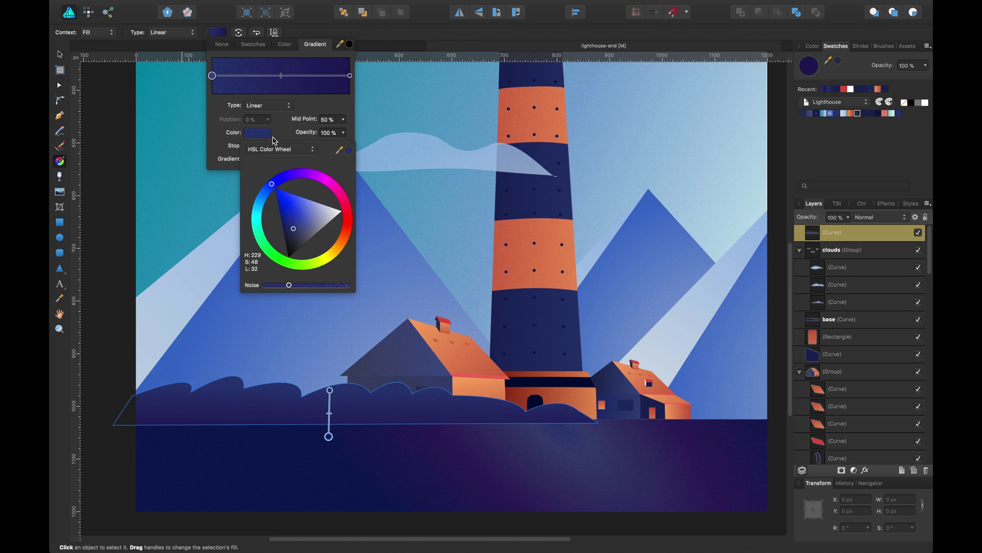
mouse_move(273, 186)
mouse_down()
mouse_move(292, 176)
mouse_move(270, 182)
mouse_up()
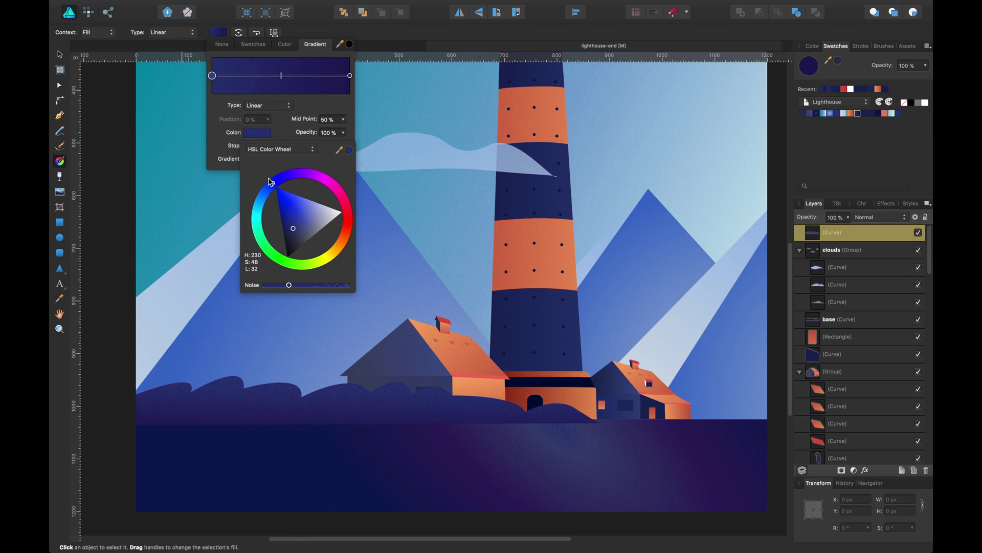
click(295, 217)
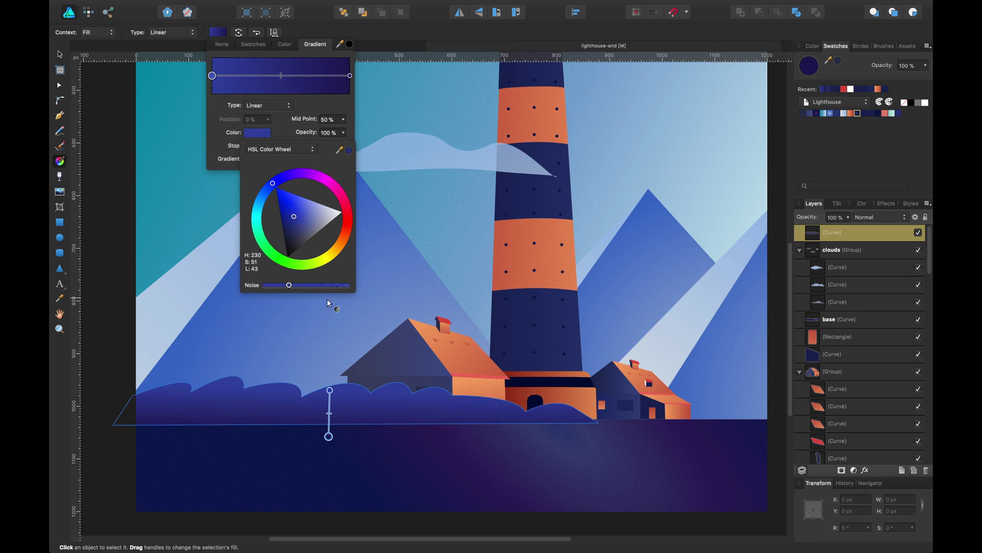
Shrink the bush shape to about 797 × 43 px so it forms a low strip ending at the lighthouse door.
click(63, 56)
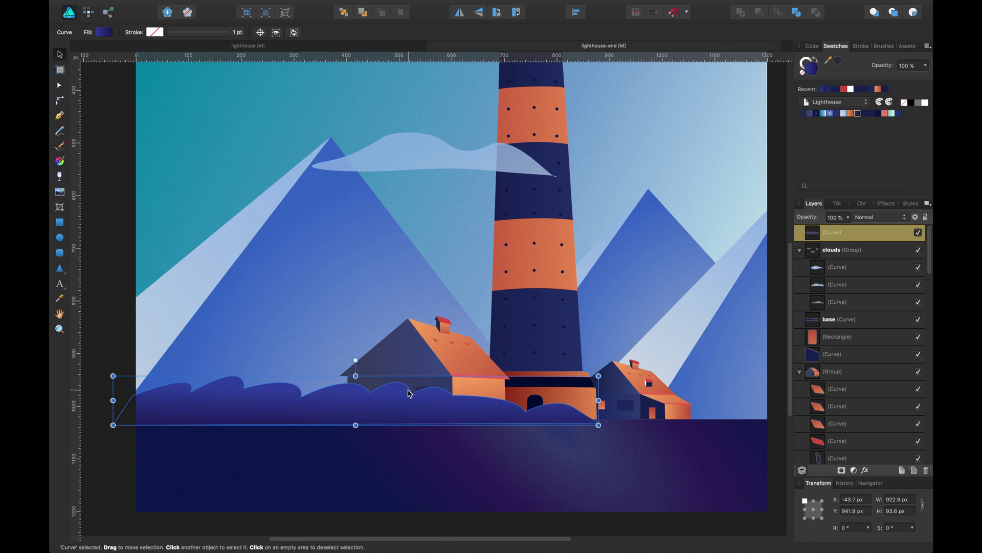
drag(355, 377, 355, 402)
drag(598, 416, 532, 414)
click(114, 307)
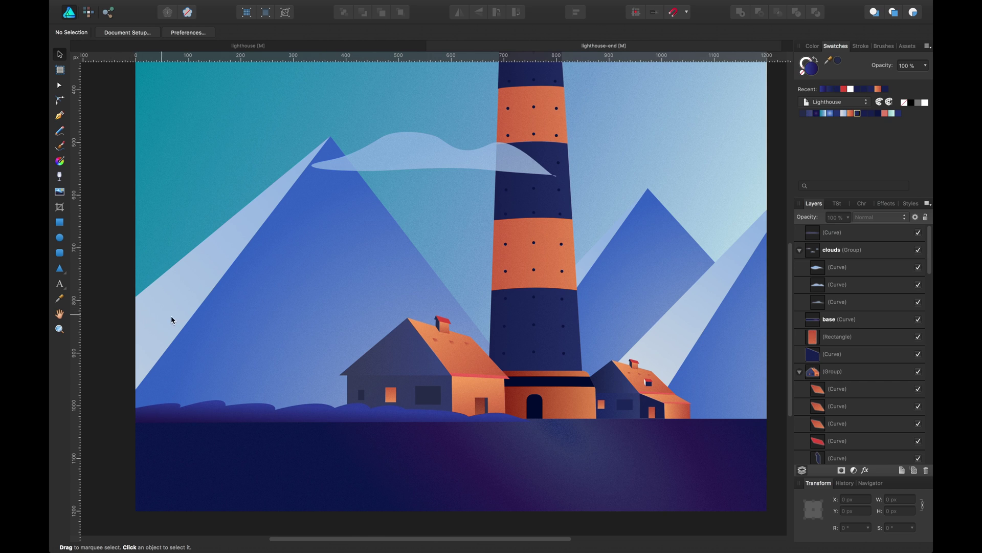
Duplicate the bush strip to the canvas's right side and flip the copy horizontally.
click(347, 413)
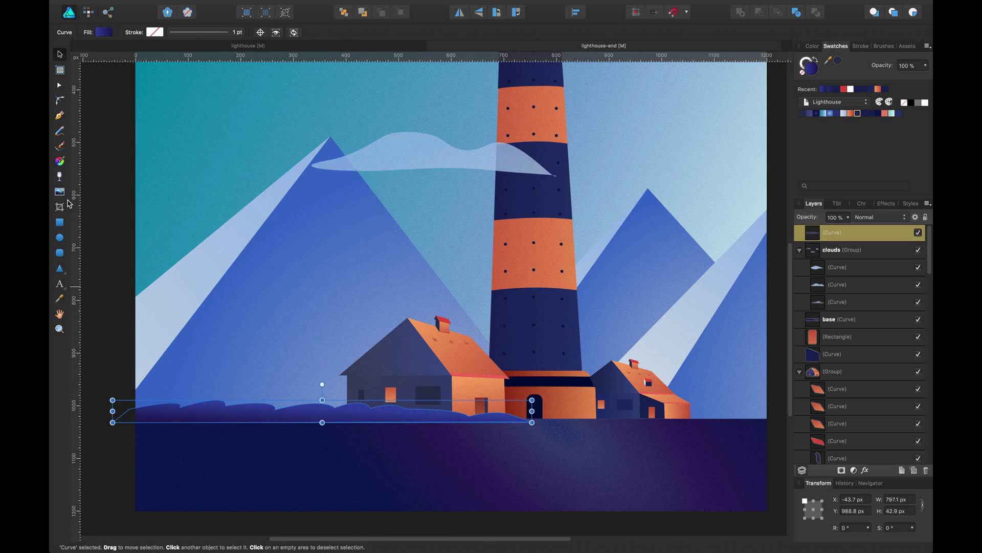
click(60, 162)
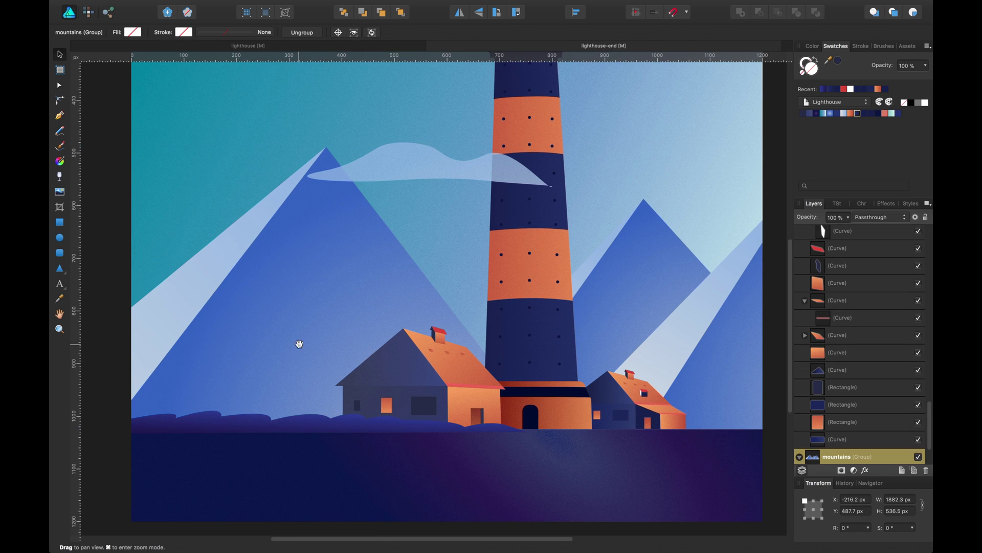
scroll(311, 324, right, 2)
key(v)
click(289, 420)
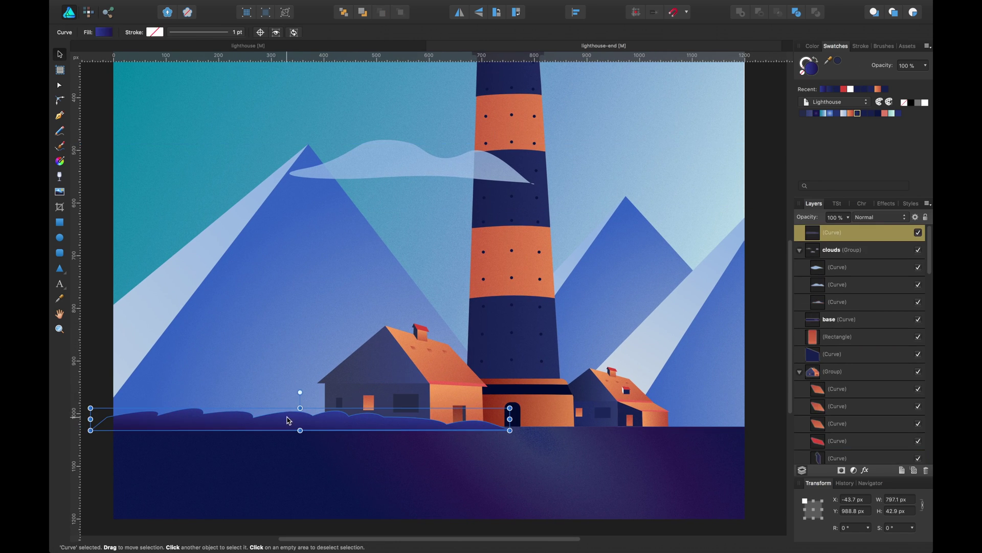
drag(279, 421, 687, 421)
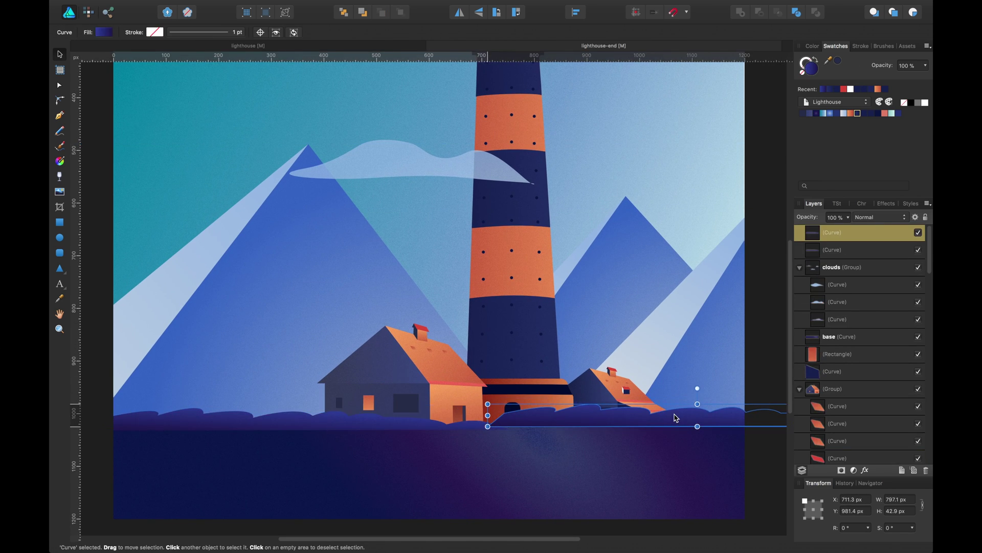
right_click(656, 422)
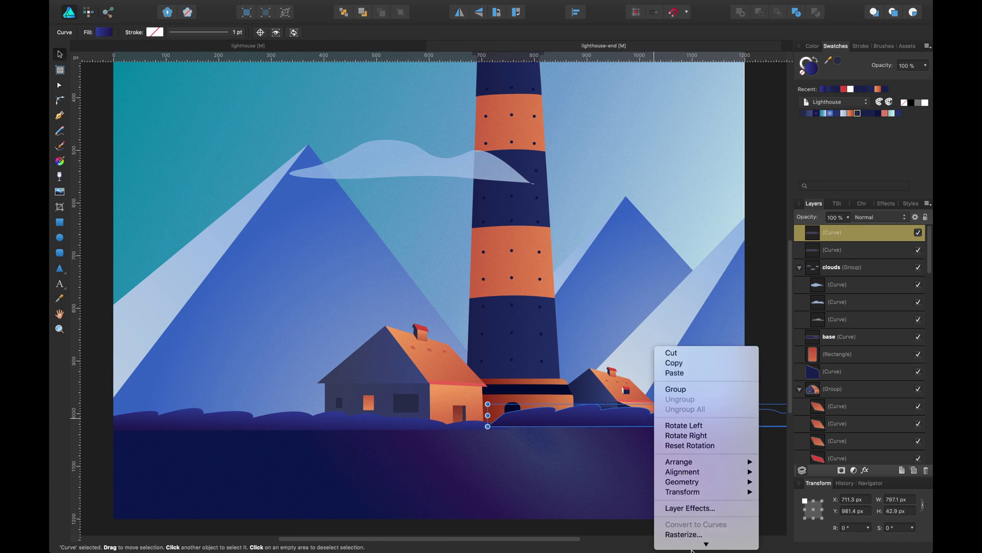
mouse_move(721, 475)
click(794, 498)
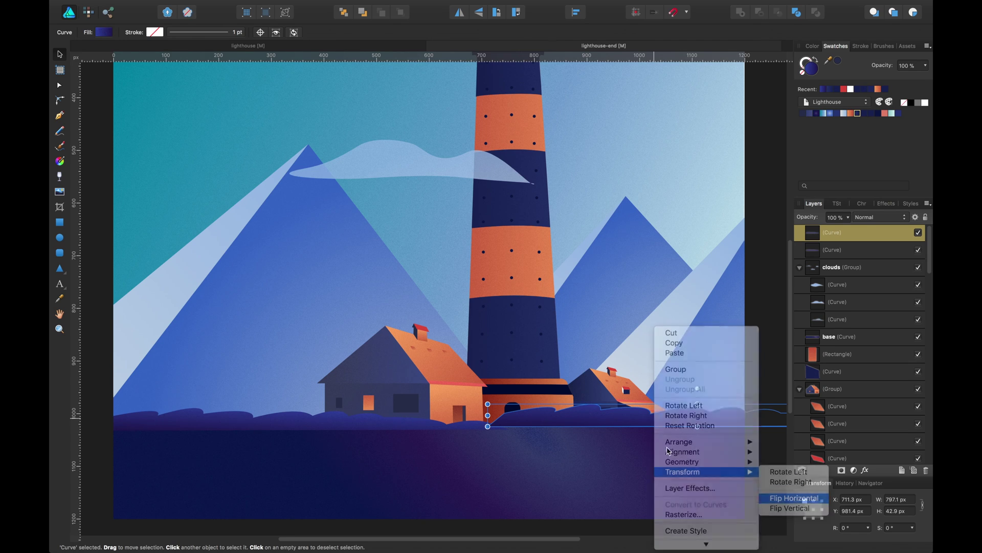
Scale the flipped bush copy down to about 294 × 26 px and seat it on the ground beside the small house.
drag(488, 415, 621, 420)
click(769, 349)
key(space)
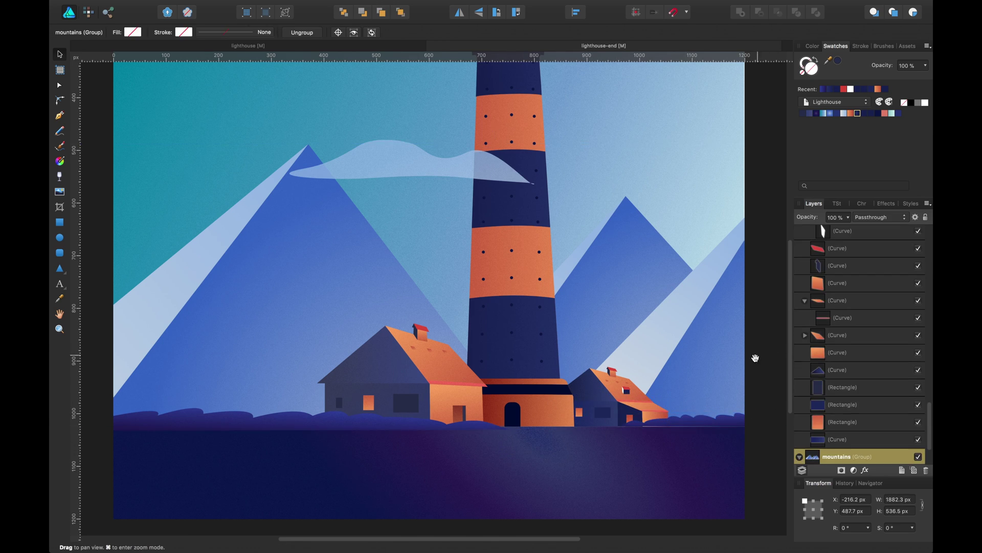
click(696, 423)
drag(699, 424, 698, 425)
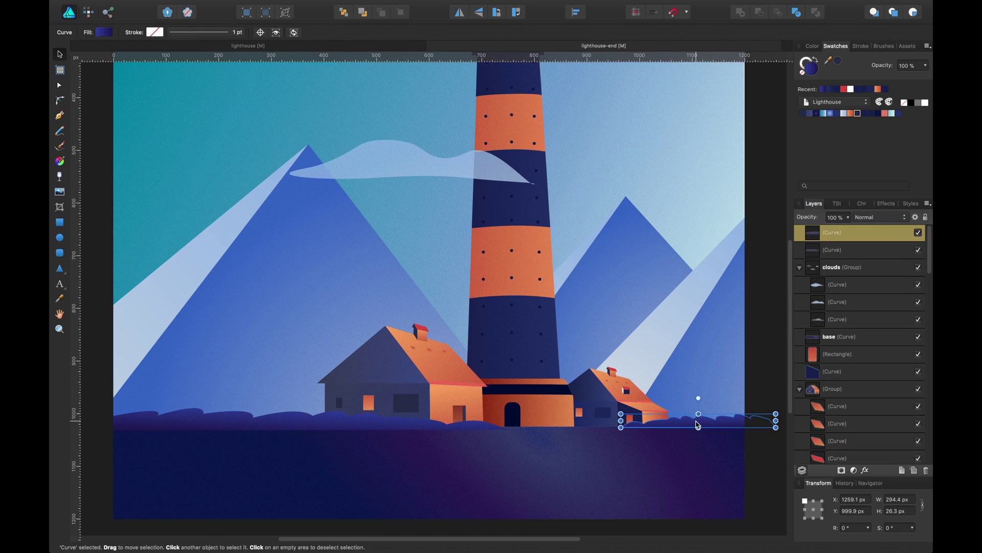
Draw a narrow closed tree-trunk shape about 14 × 140 px rising from the bushes beside the large house.
click(771, 350)
key(space)
drag(505, 285, 505, 315)
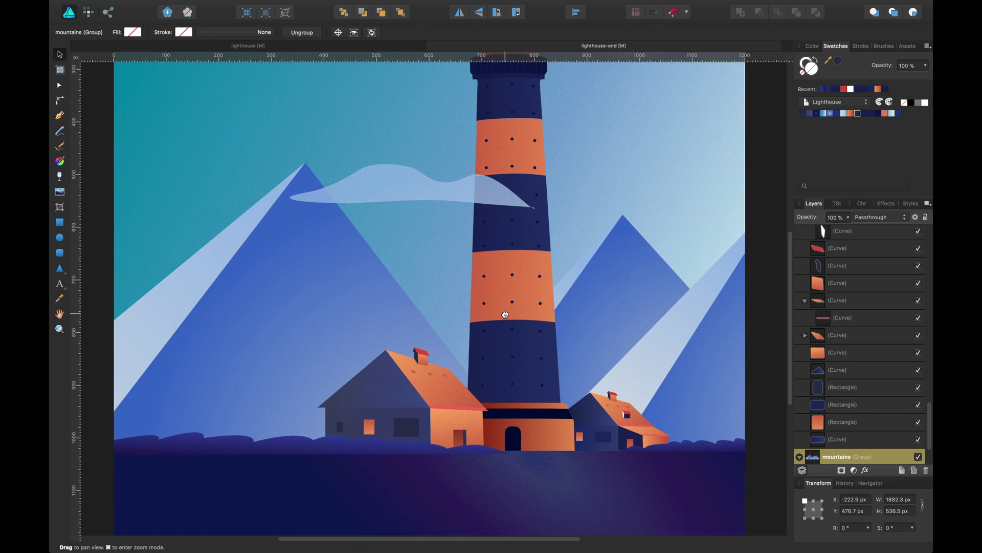
key(space)
drag(413, 310, 581, 314)
key(space)
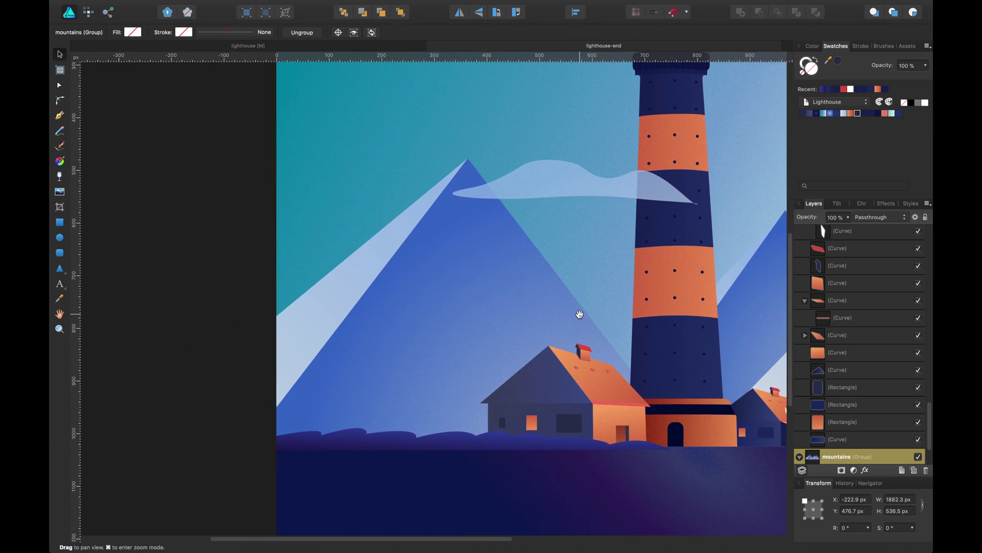
click(59, 116)
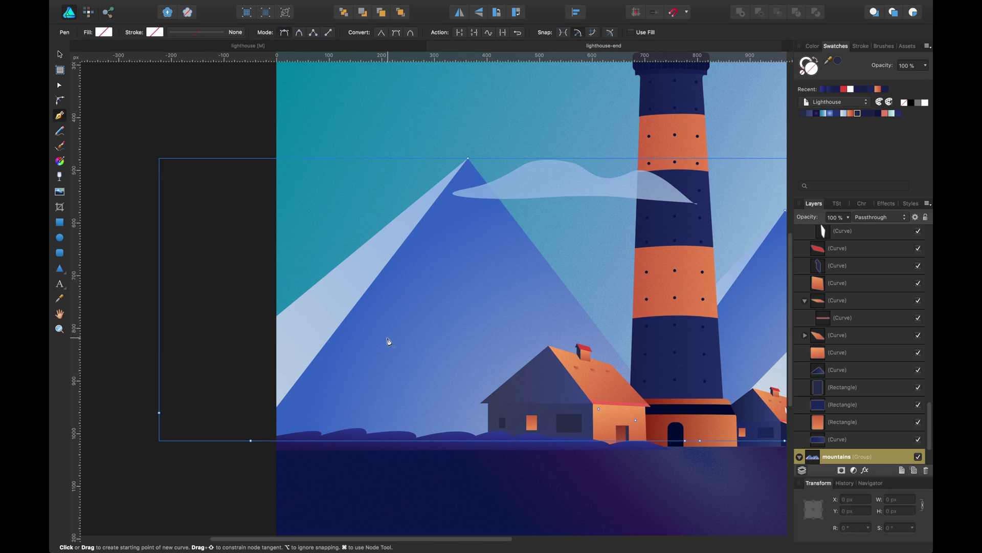
click(427, 439)
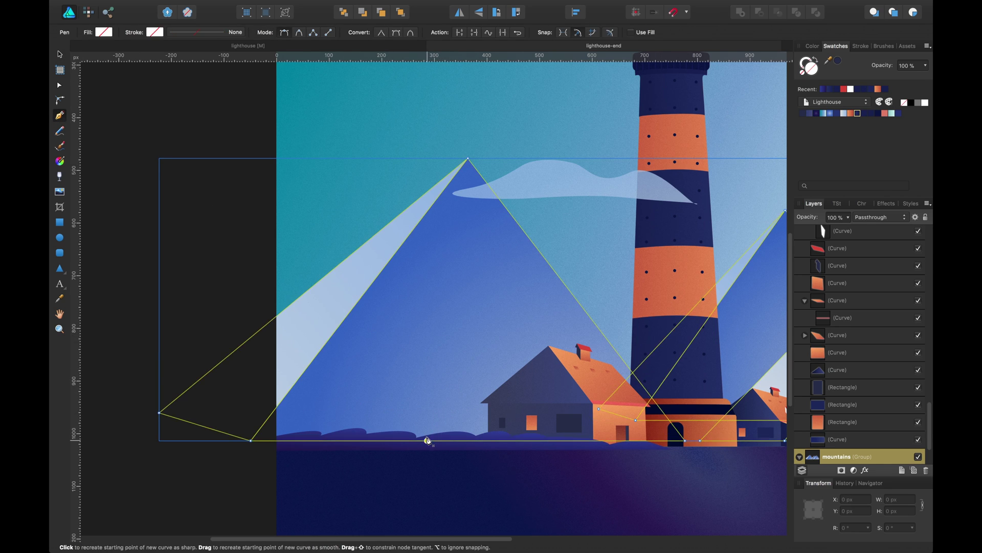
click(429, 368)
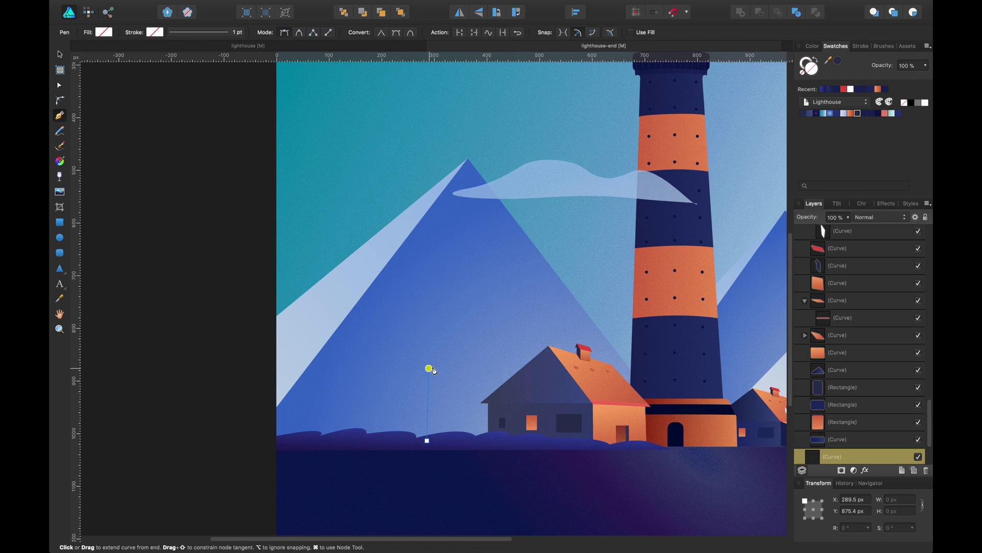
drag(435, 438, 440, 449)
alt+click(435, 439)
click(427, 441)
key(v)
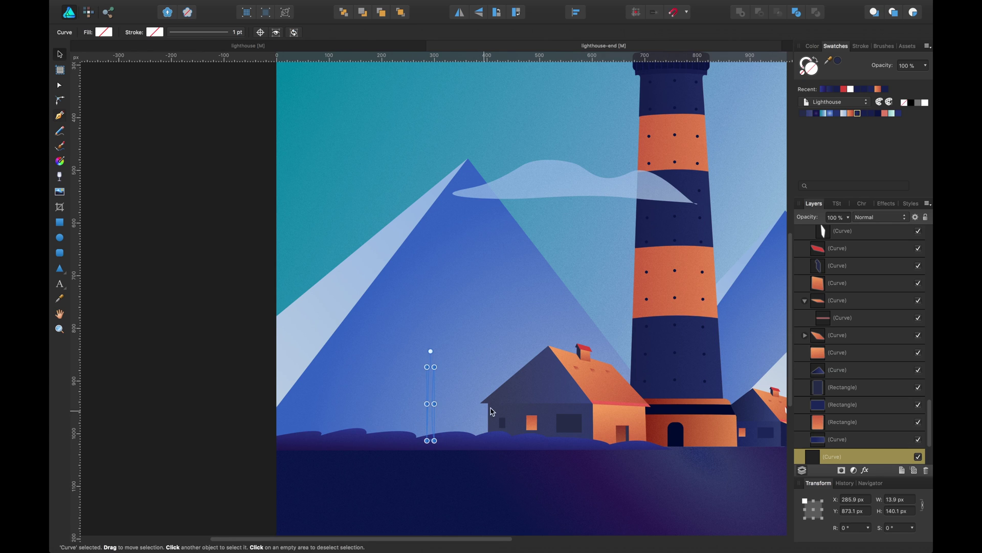
Fill the trunk with dark navy, shorten it to about 16 × 120 px and seat it in the bushes.
click(838, 62)
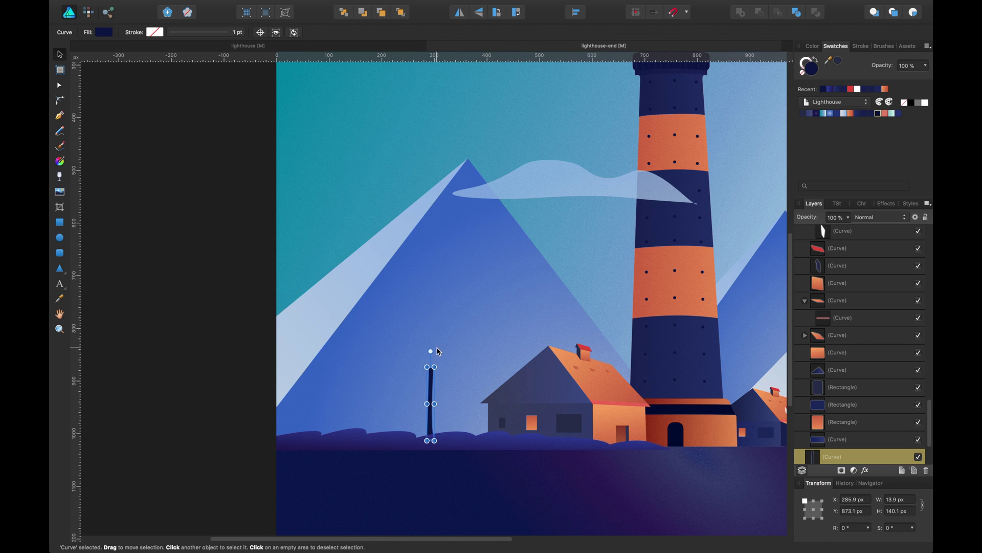
key(p)
key(v)
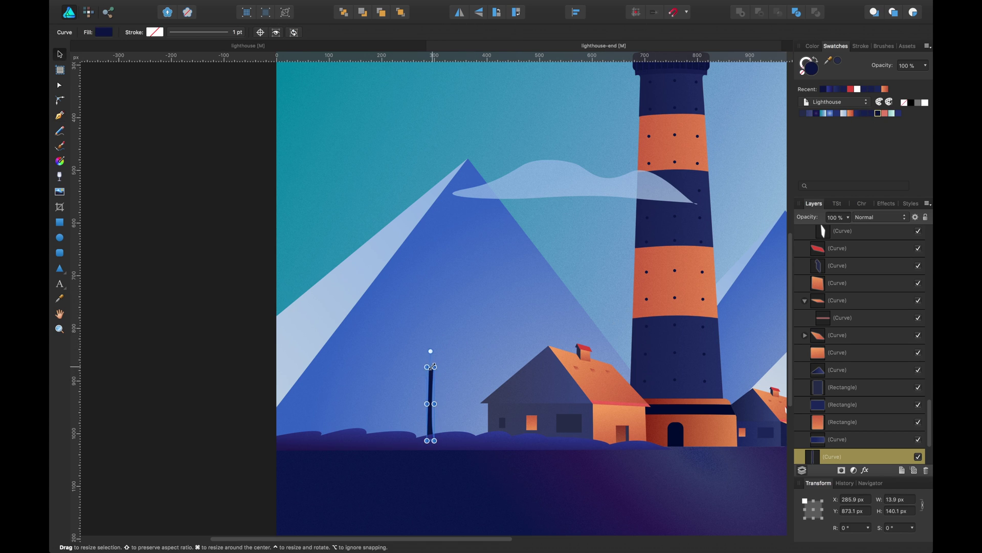
drag(428, 372, 427, 382)
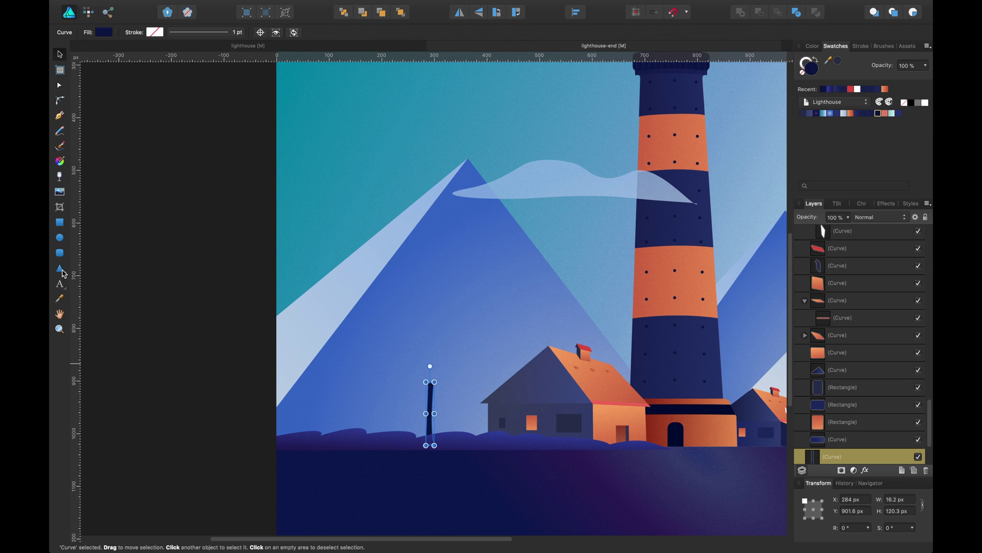
Draw a seven-bubble cloud shape above the trunk and flatten it to about 189 × 104 px.
click(61, 272)
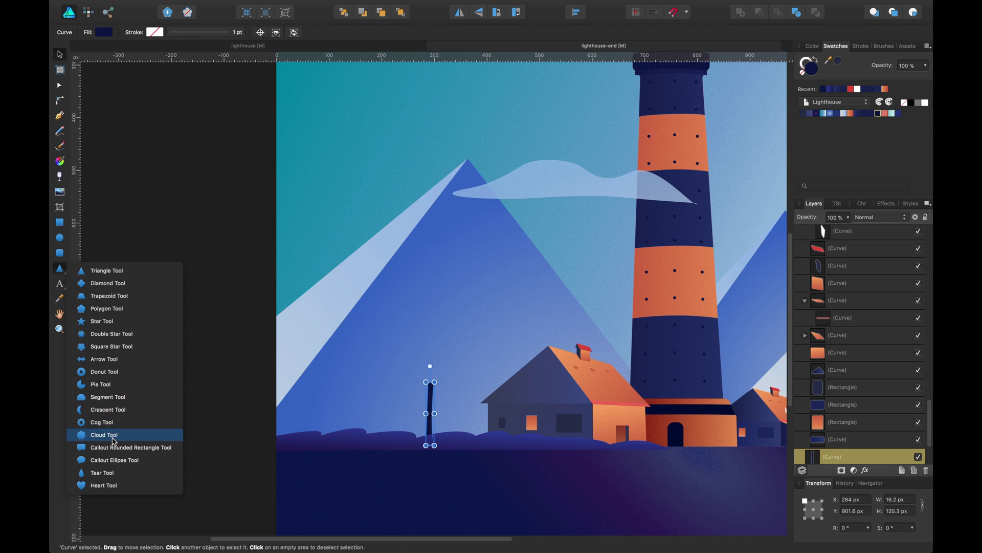
click(114, 441)
drag(362, 295, 461, 375)
drag(266, 30, 265, 35)
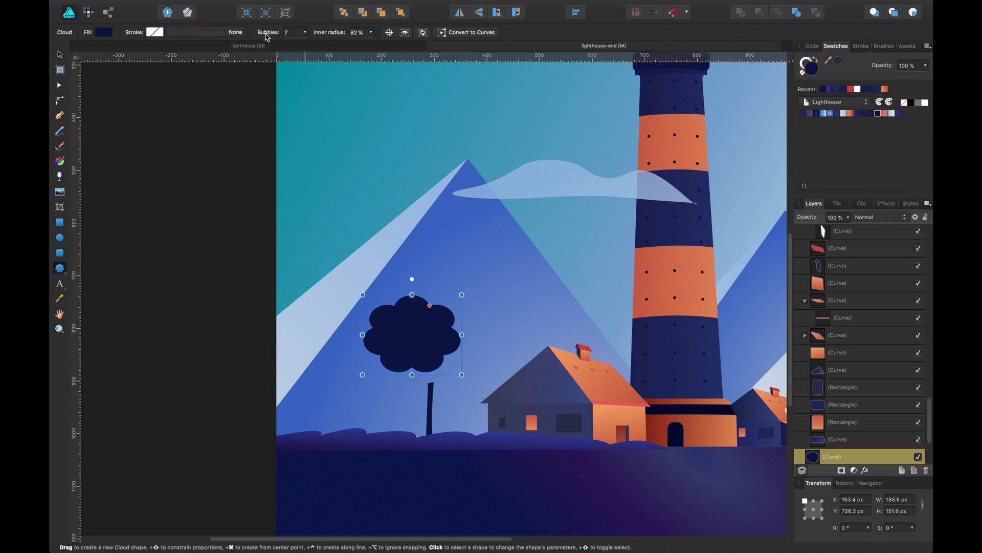
drag(420, 378, 421, 350)
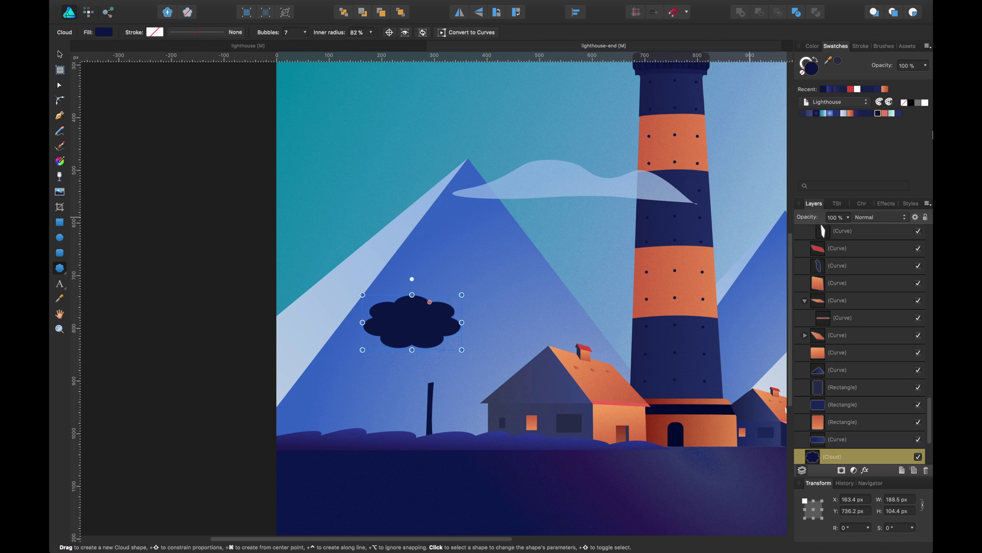
Apply the dark blue gradient swatch to the cloud and overlap it with copies, one shrunk to about 131 × 72 px.
click(859, 114)
key(v)
drag(430, 322, 464, 337)
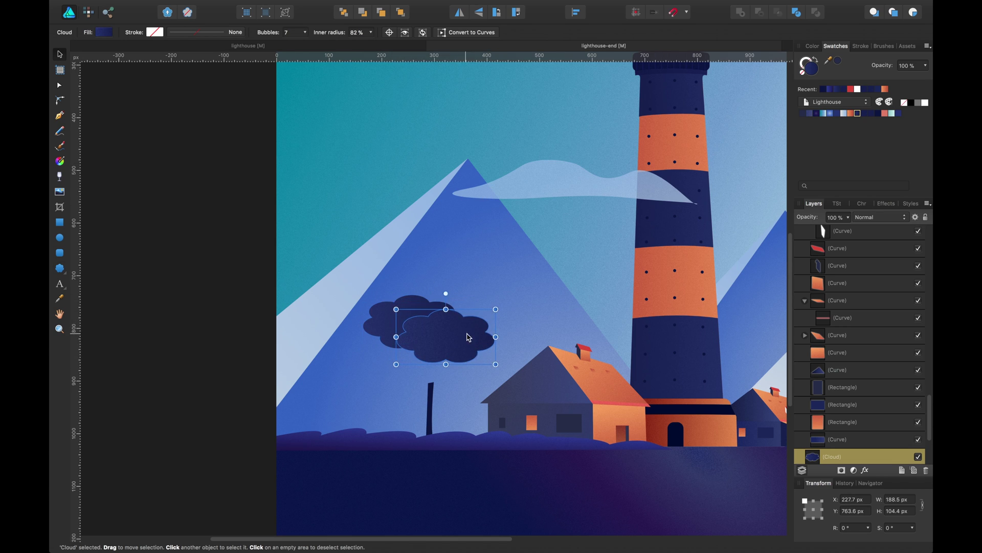
drag(495, 365, 410, 363)
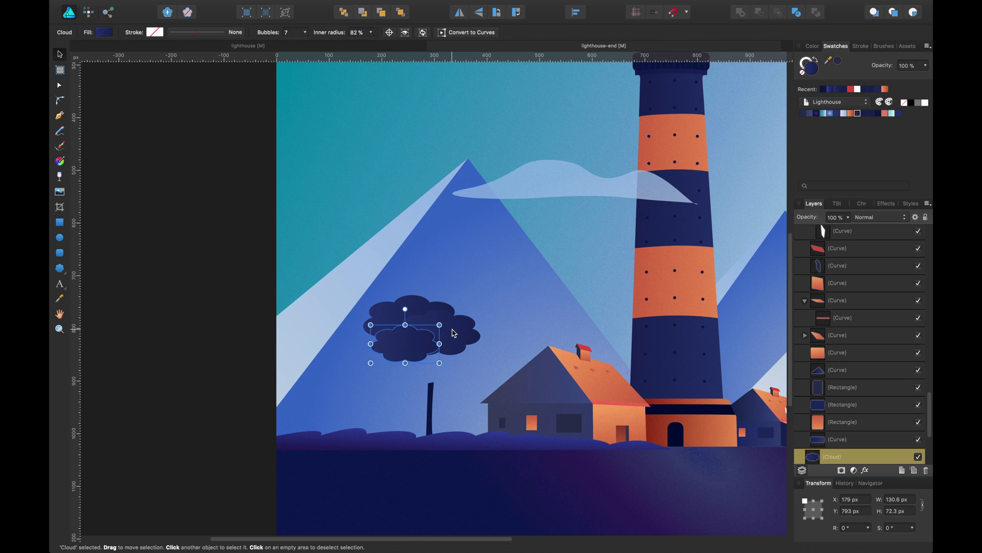
Group the overlapping cloud shapes and lower the group onto the trunk as the tree's crown.
shift+click(441, 339)
key(super+g)
drag(419, 306, 426, 328)
key(space)
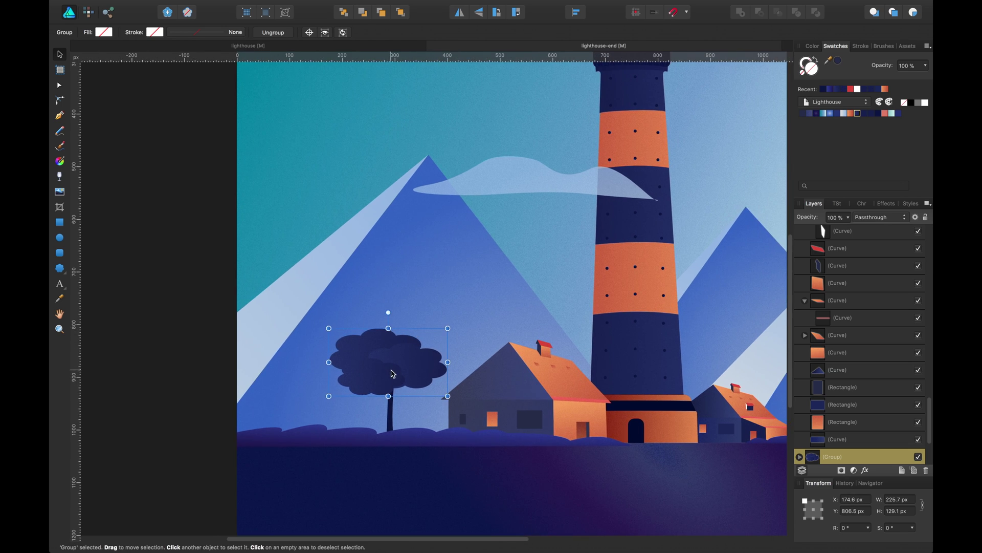
Group the trunk with its crown and narrow the tree to about 170 px wide.
click(393, 407)
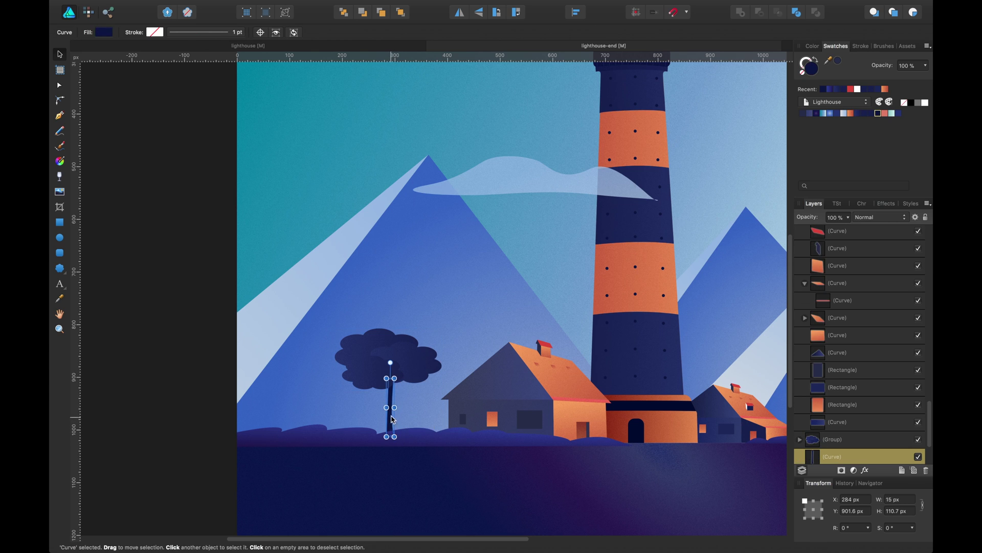
shift+click(408, 376)
drag(411, 374, 389, 377)
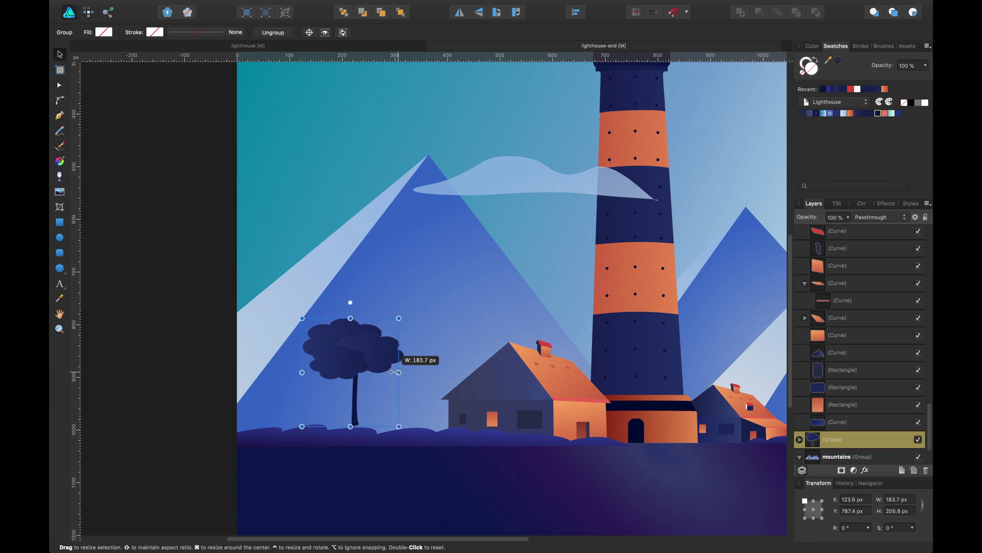
Duplicate the tree toward the house, enlarge the copy to about 193 × 234 px and widen its trunk to about 22 px.
drag(361, 363, 412, 371)
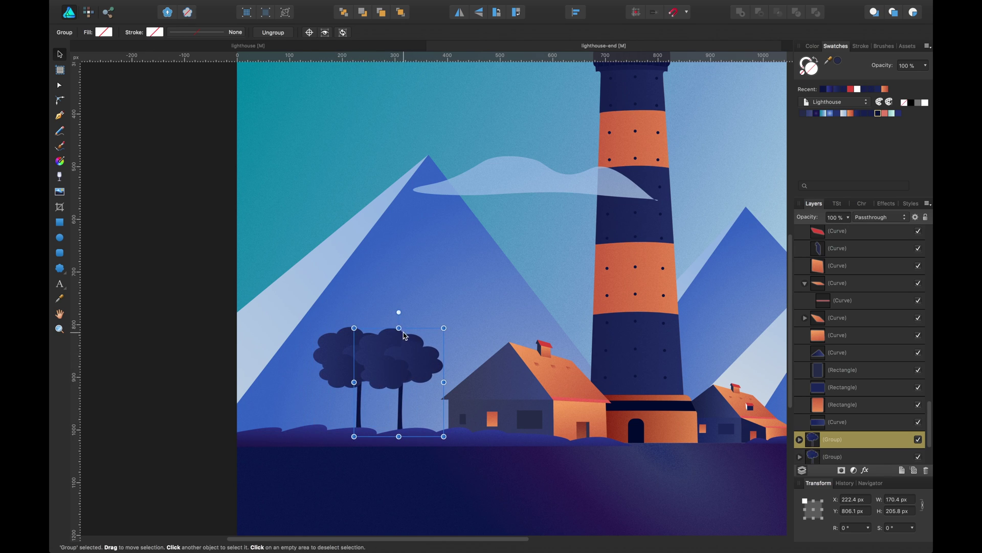
drag(398, 328, 399, 313)
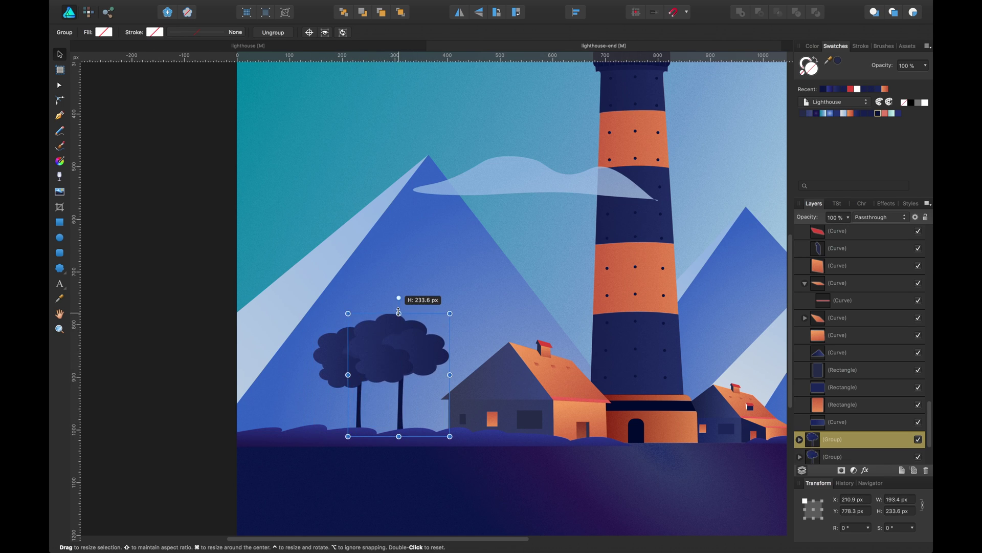
double_click(403, 387)
drag(409, 399, 410, 399)
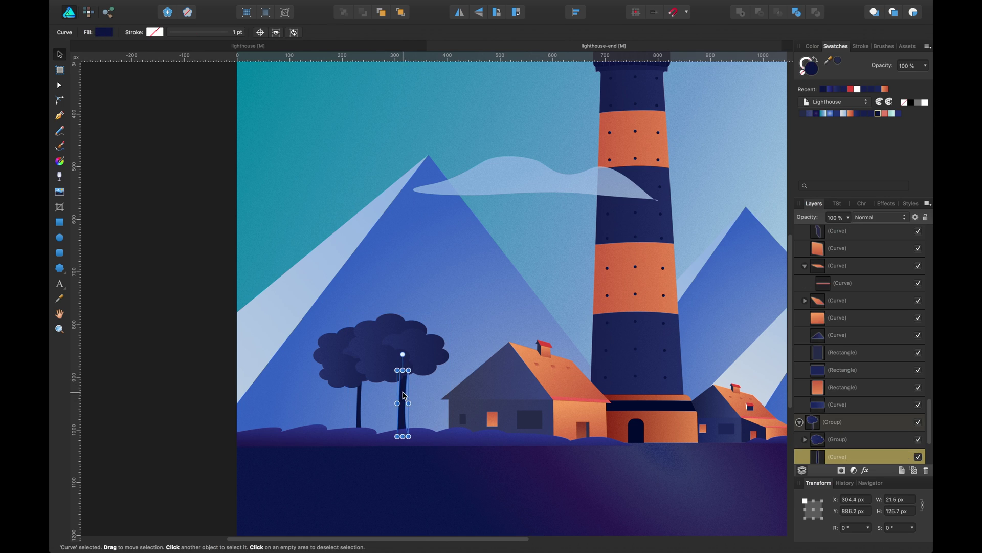
Rotate the larger tree's crown about 24° clockwise above its trunk.
click(142, 311)
click(408, 353)
double_click(414, 353)
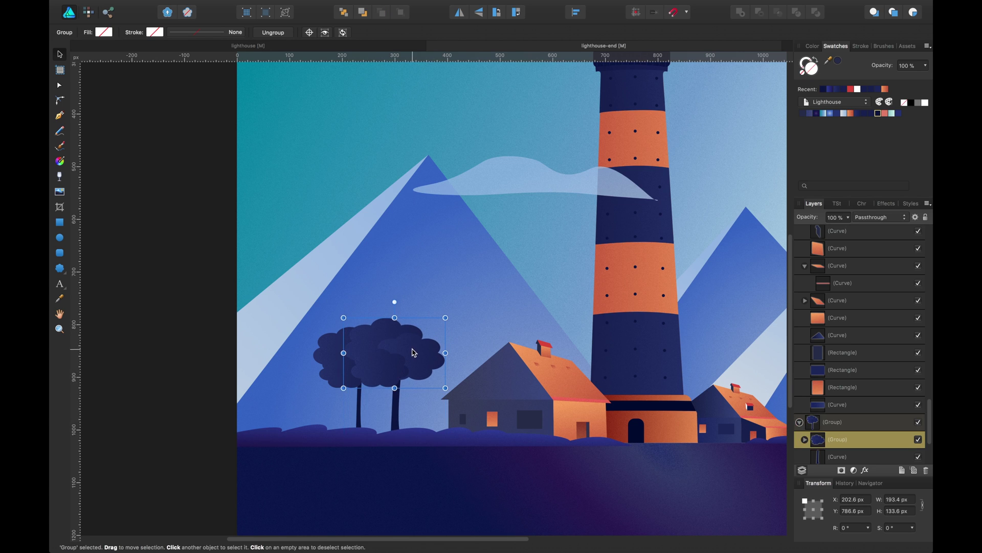
drag(400, 311, 423, 306)
click(204, 342)
drag(202, 345, 175, 335)
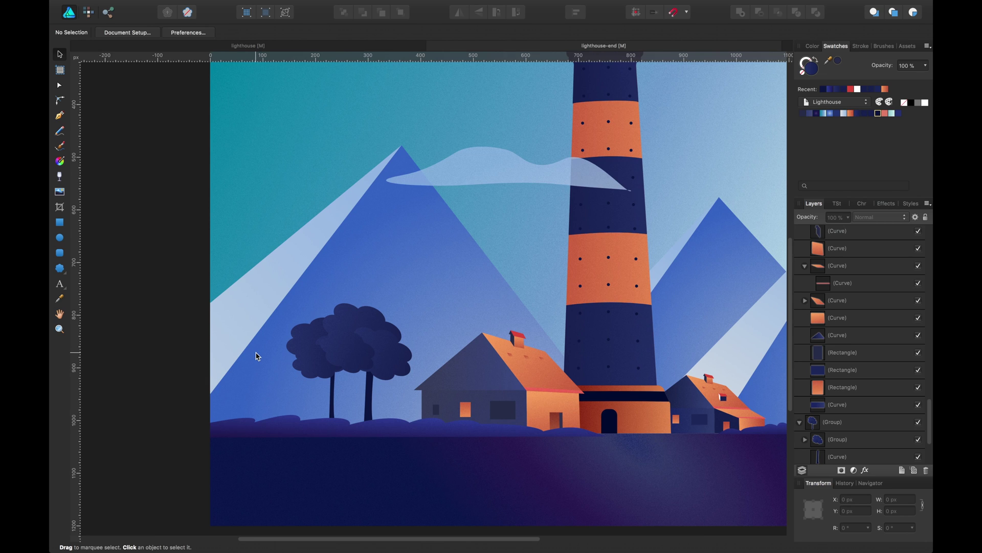
key(space)
drag(381, 291, 373, 289)
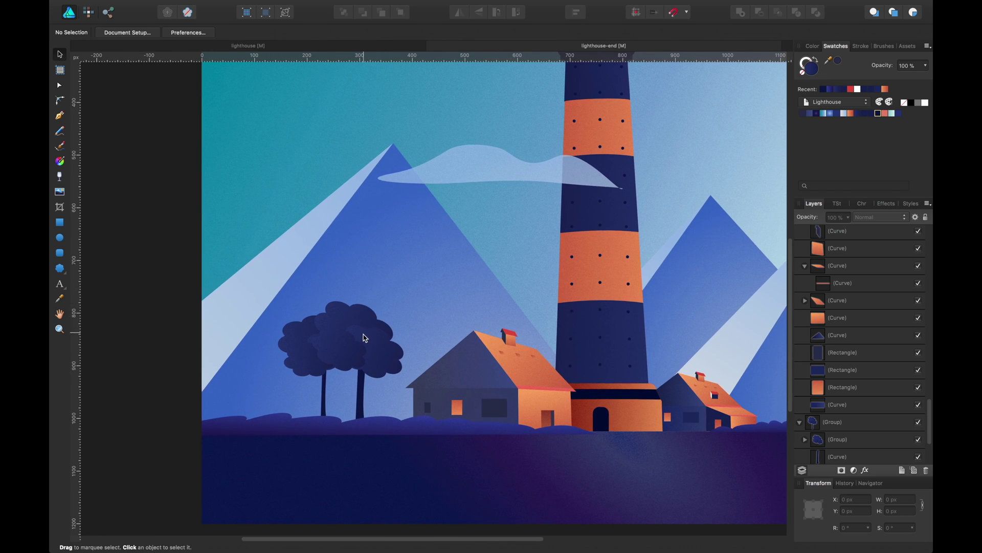
Reposition a single cloud shape within the larger tree's crown, up and toward the house.
click(346, 350)
alt+click(344, 347)
alt+click(345, 347)
alt+click(344, 347)
double_click(344, 348)
drag(344, 349, 387, 329)
click(168, 280)
key(space)
drag(168, 279, 158, 280)
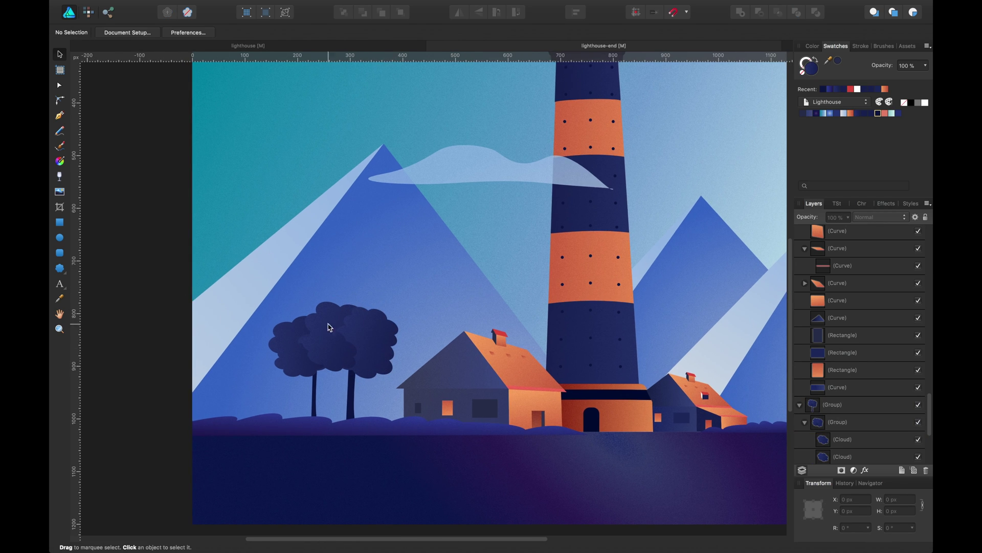
Rearrange the two trees so the smaller stands nearer the house and the larger, scaled up, stands outermost.
click(340, 329)
drag(358, 334, 383, 342)
drag(265, 337, 298, 328)
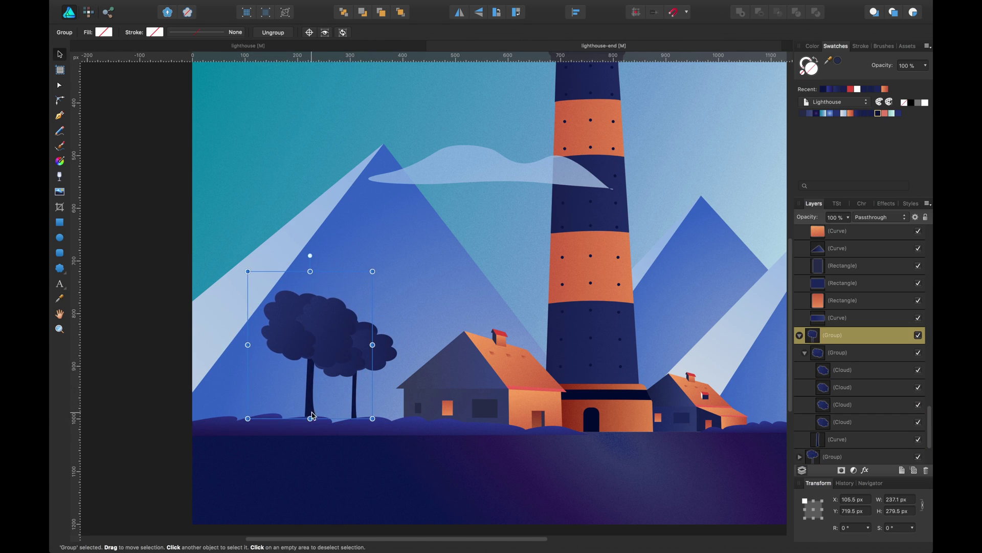
Adjust the outer tree's height and reshape its crown by shifting one cloud shape down and outward.
drag(310, 271, 310, 280)
double_click(326, 326)
double_click(327, 325)
click(326, 362)
mouse_move(327, 325)
mouse_down()
mouse_move(328, 310)
mouse_move(313, 338)
mouse_up()
click(179, 300)
double_click(310, 389)
click(201, 261)
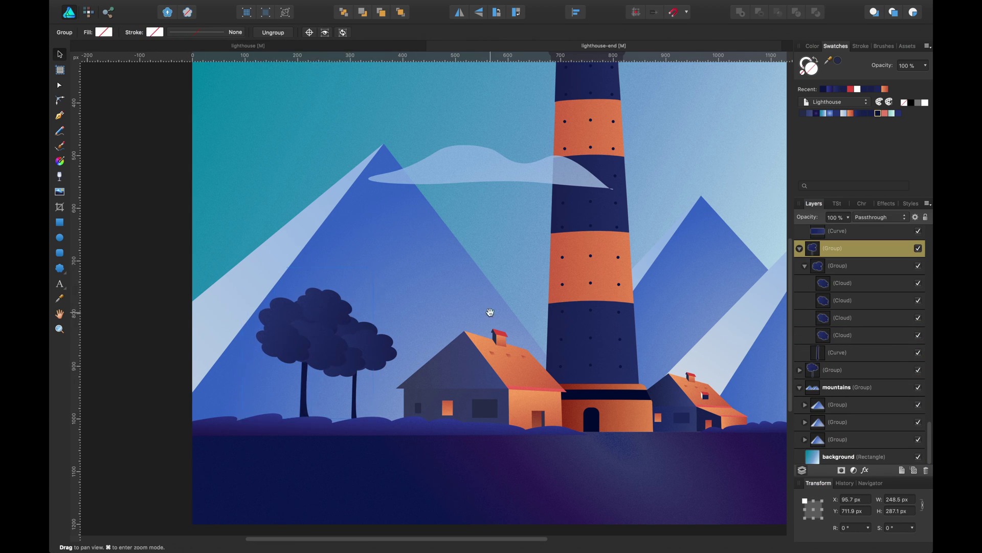
Copy the smaller tree to the far side of the small house and scale the copy to about 91 × 110 px.
drag(491, 313, 371, 301)
click(249, 342)
drag(250, 342, 662, 352)
drag(648, 314, 631, 380)
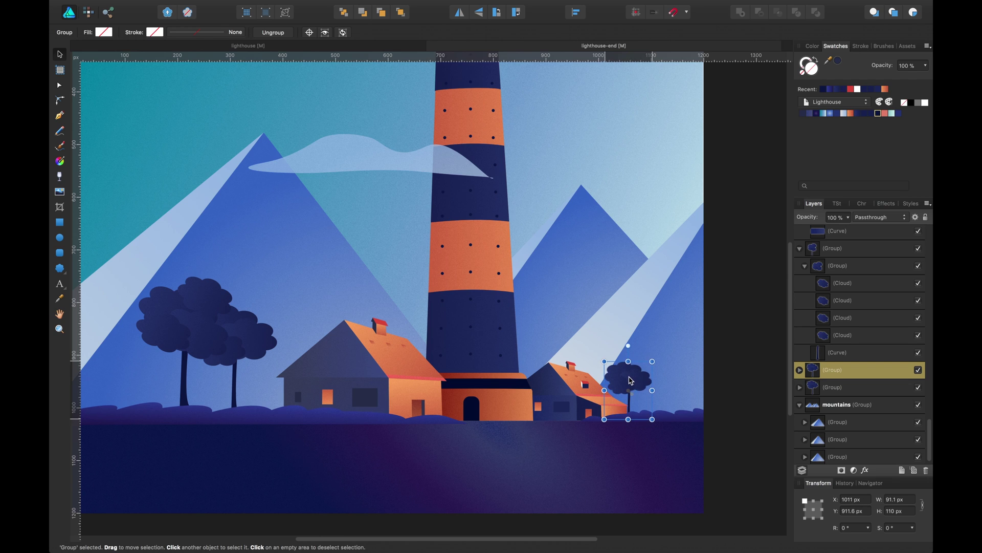
double_click(631, 381)
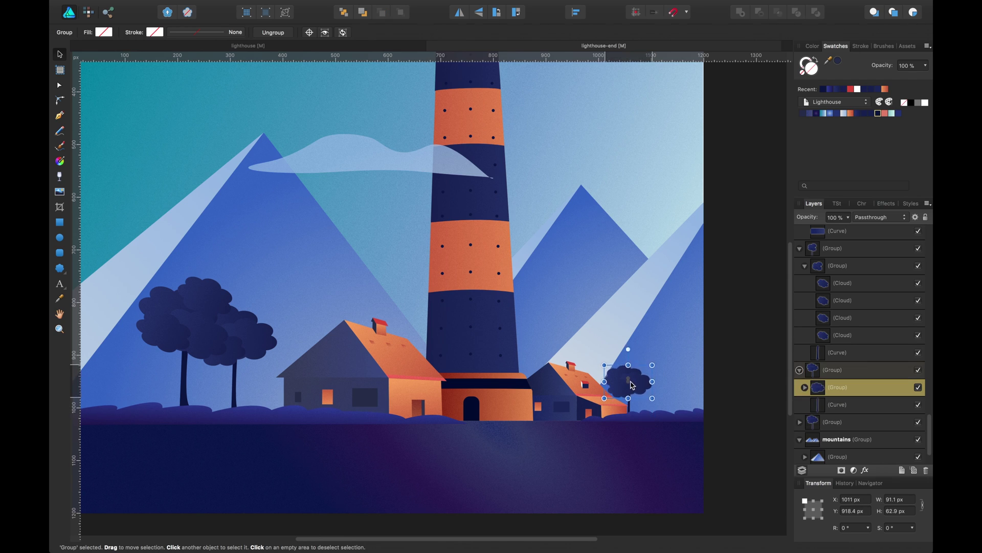
click(741, 380)
drag(715, 343, 723, 340)
Rotate the largest tree's crown to about -9° and save the document.
double_click(275, 298)
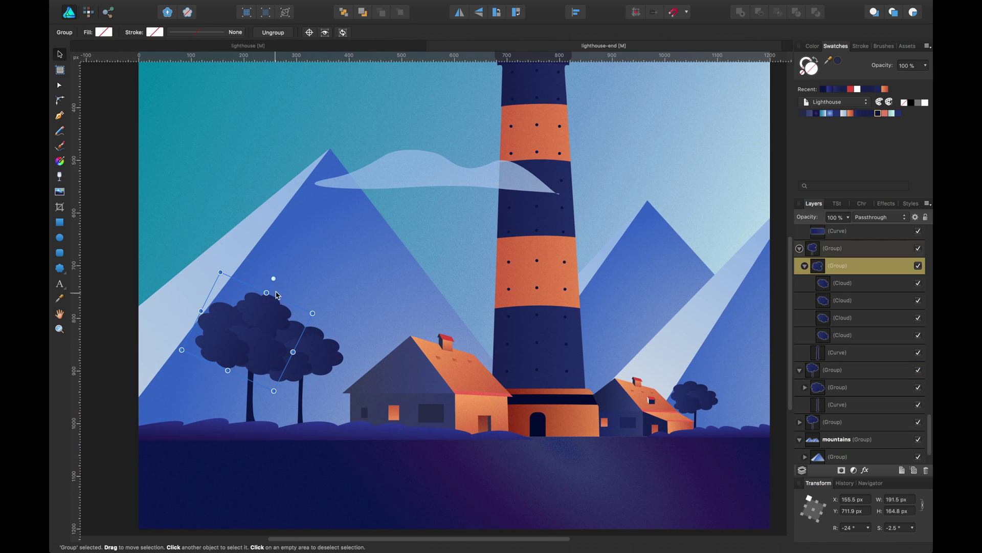
drag(273, 278, 259, 276)
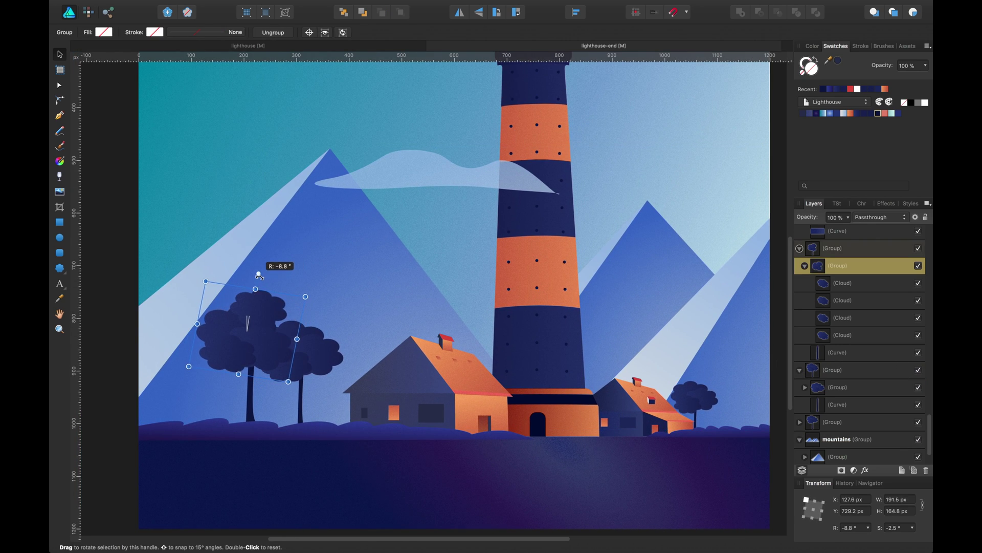
click(304, 489)
scroll(468, 461, right, 1)
key(super+s)
Duplicate the long bush strip, enlarge the copy to about 936 × 46 px and send it one level back.
scroll(467, 469, right, 1)
click(310, 427)
drag(309, 427, 335, 422)
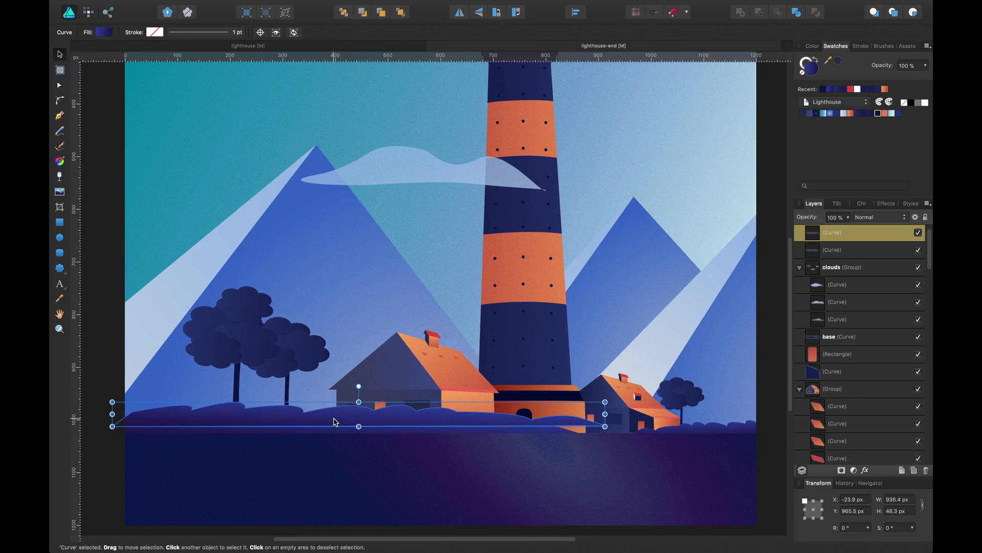
key(super+bracketleft)
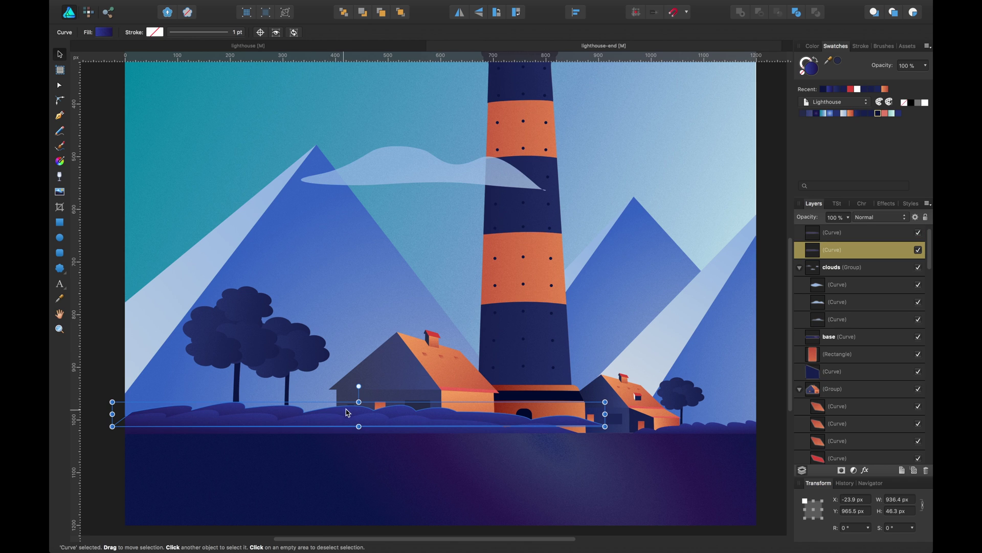
click(107, 296)
drag(108, 303, 105, 301)
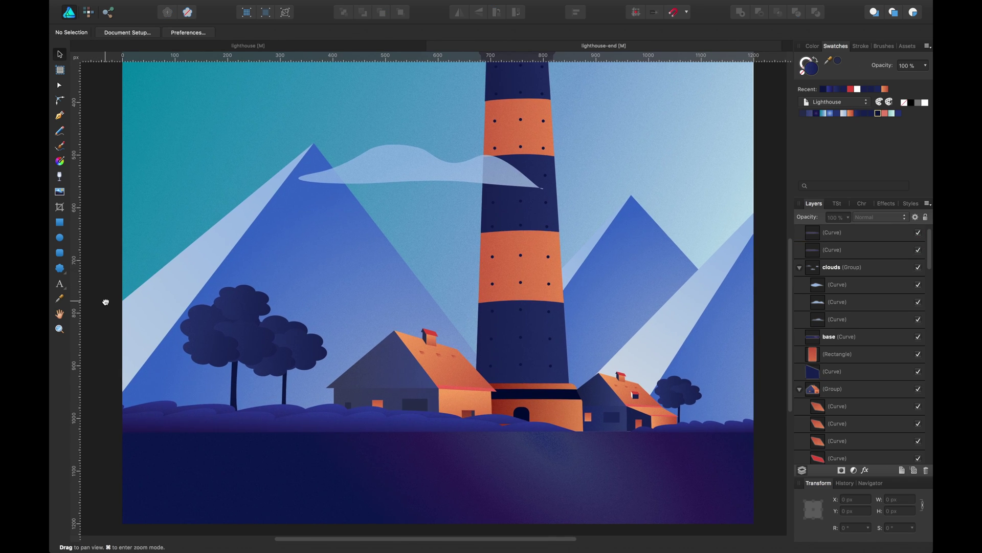
Adjust the enlarged bush strip to cover less of the house and lighthouse door, and save the document.
click(496, 421)
drag(288, 380, 289, 371)
click(114, 298)
drag(321, 314, 299, 317)
key(super+s)
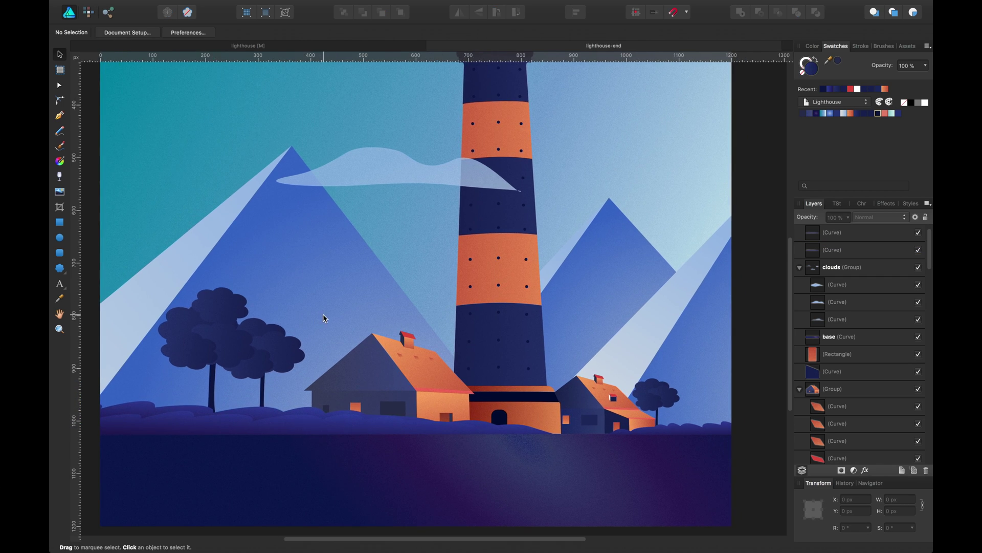
Fine-tune the upper and lower corner nodes of the small house's dark front wall where it meets the longer side wall.
scroll(446, 345, right, 5)
scroll(447, 345, down, 2)
click(514, 369)
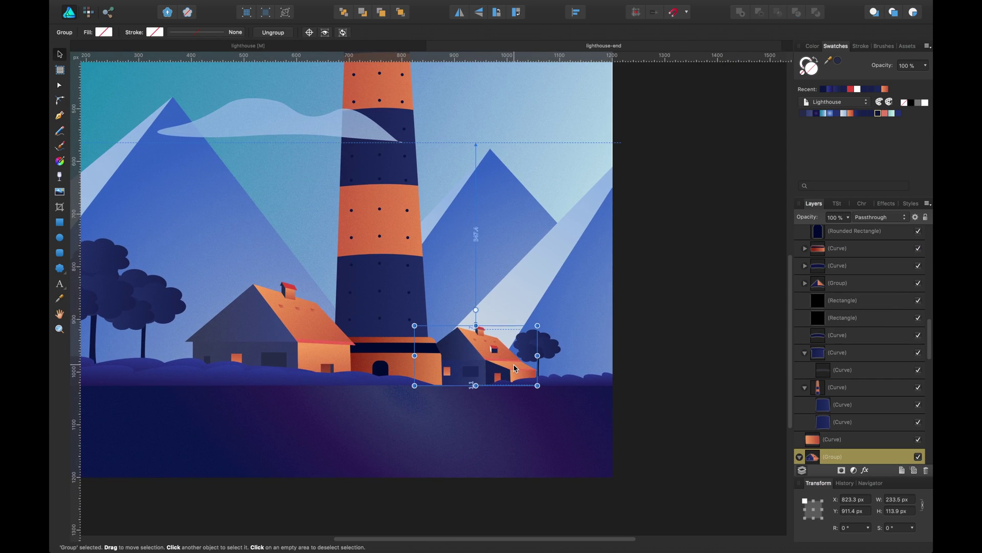
click(625, 318)
key(super+plus)
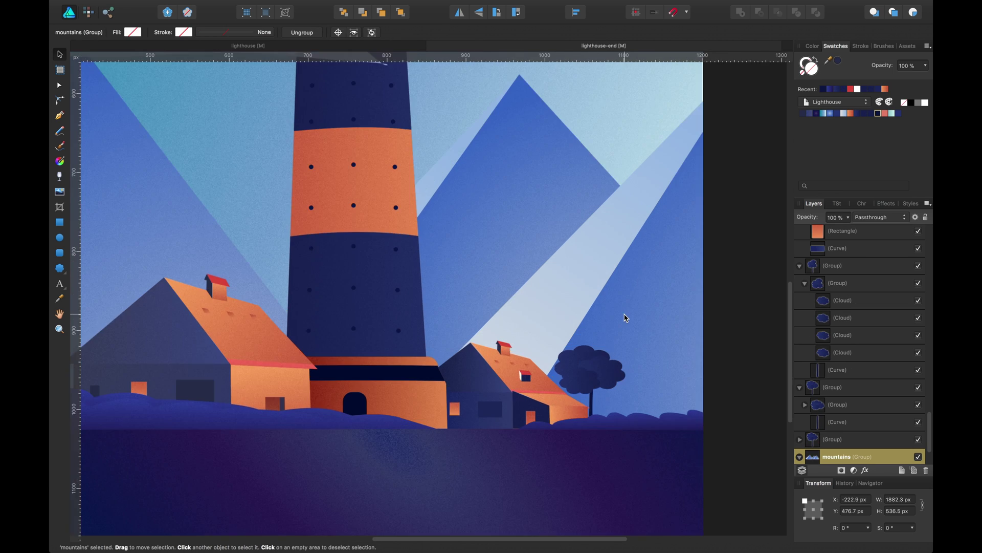
key(super+plus)
key(super+plus)
drag(625, 318, 330, 108)
click(362, 267)
key(a)
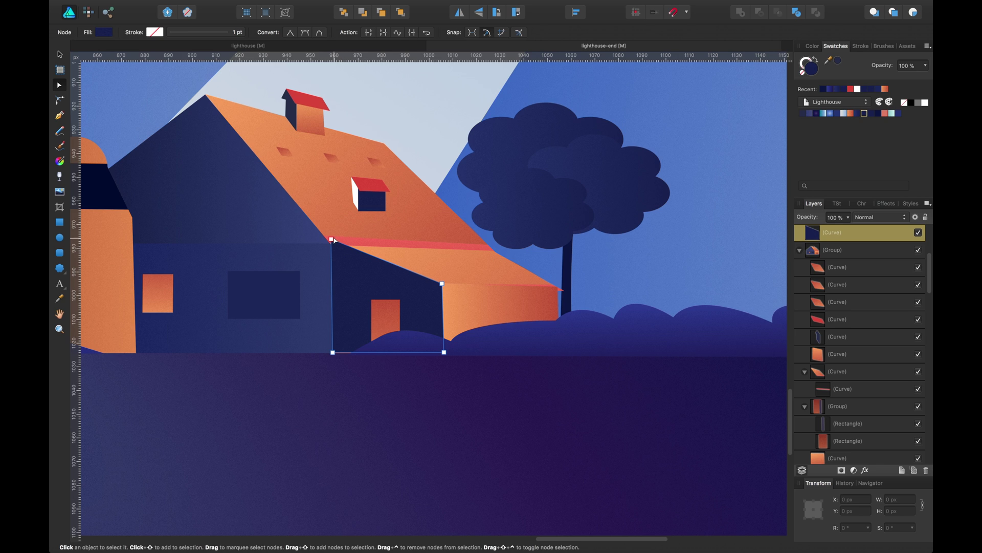
drag(333, 239, 332, 246)
drag(332, 353, 333, 355)
Examine the ground base's elliptical gradient, including its colour stops and the gradient handles on the artwork.
click(331, 392)
scroll(579, 340, left, 6)
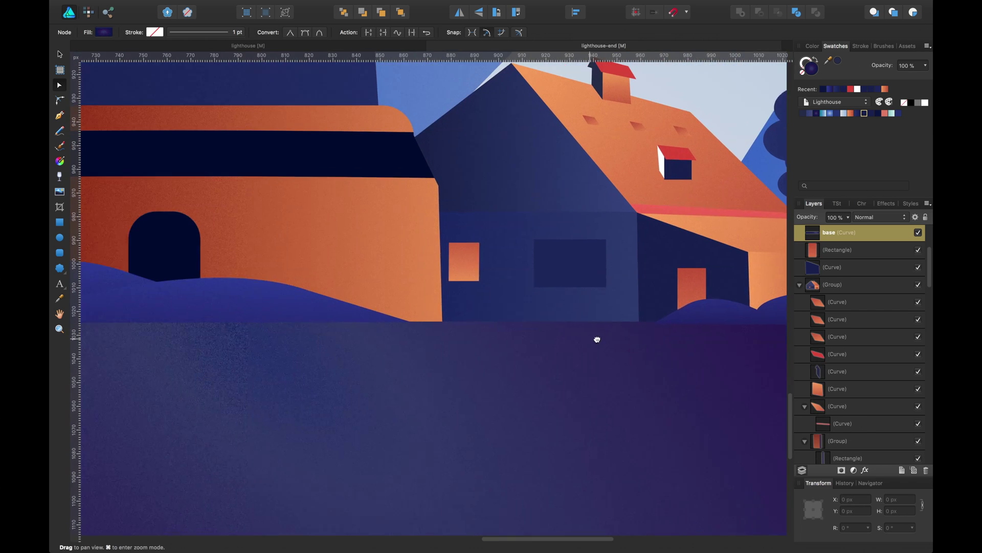
scroll(451, 325, down, 10)
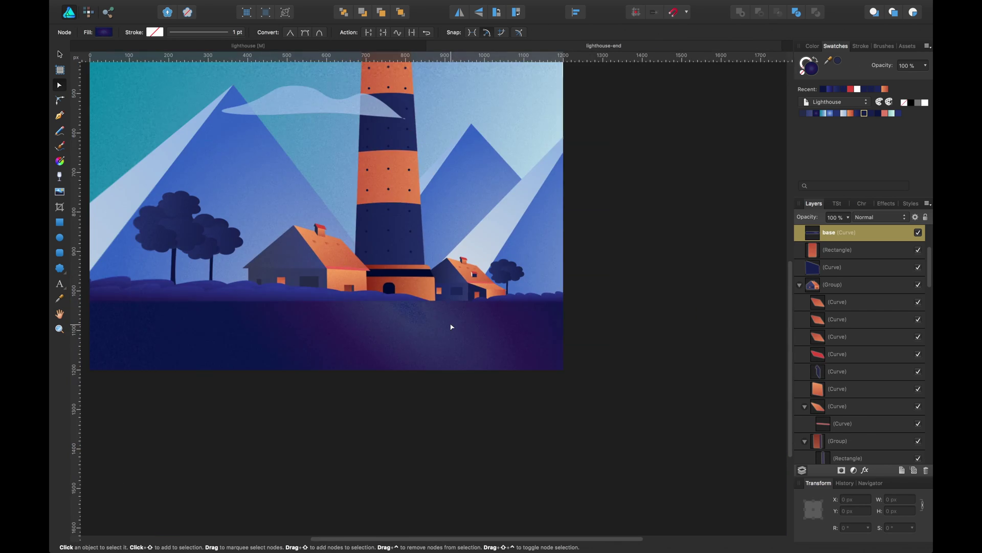
key(space)
drag(489, 254, 587, 322)
key(space)
drag(550, 259, 529, 254)
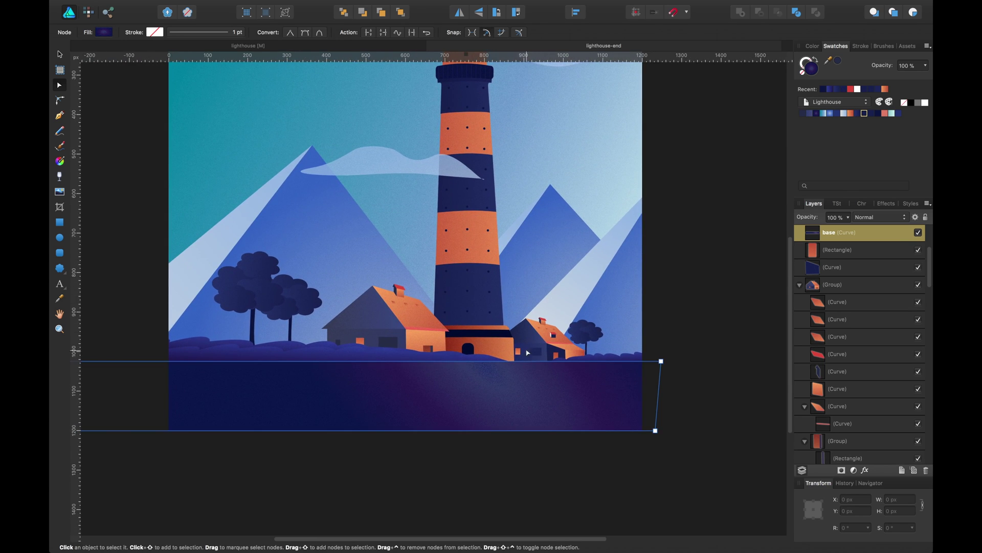
key(v)
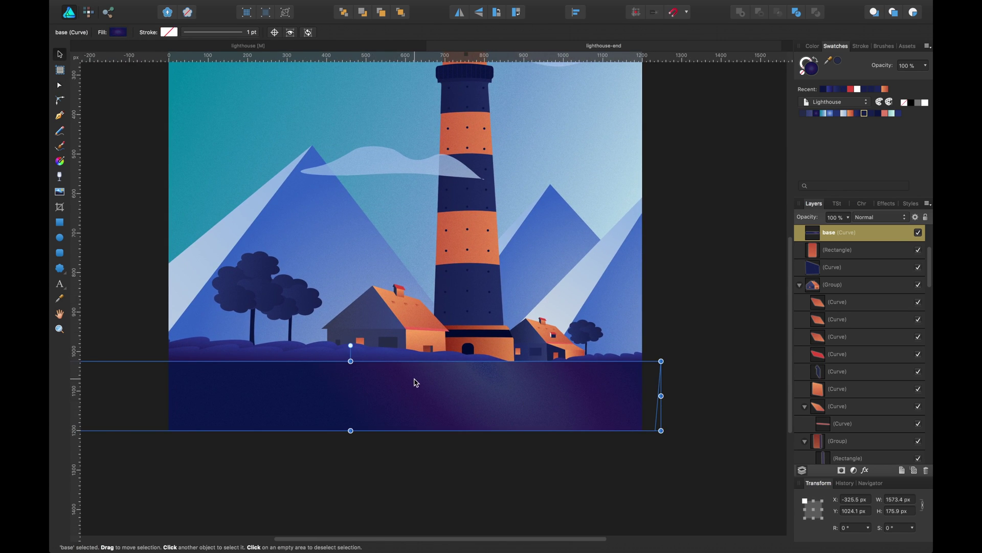
key(a)
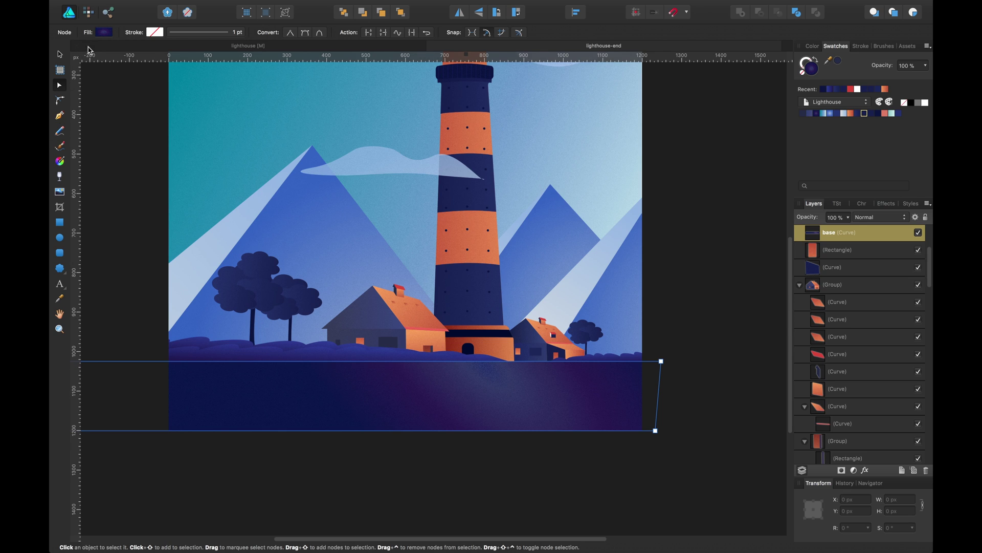
click(105, 32)
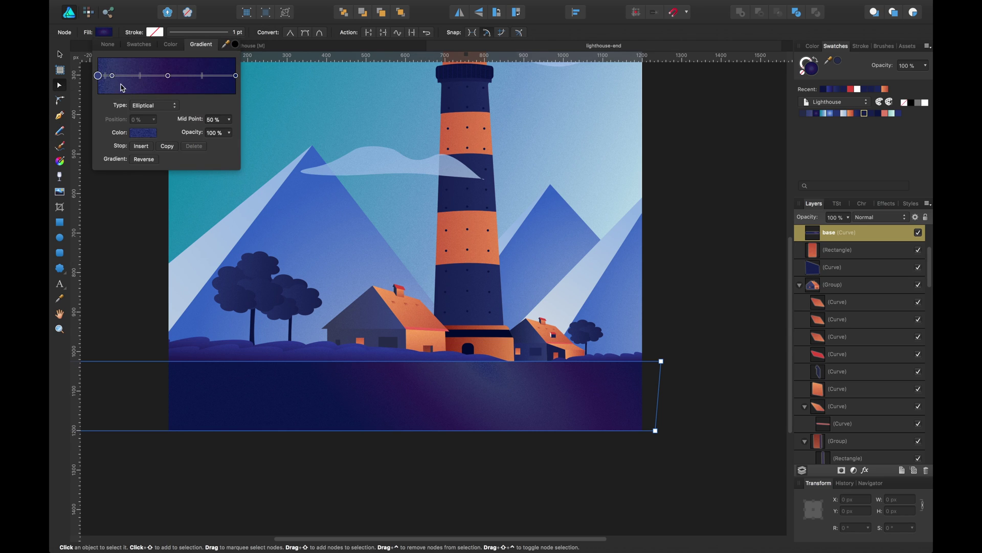
click(61, 160)
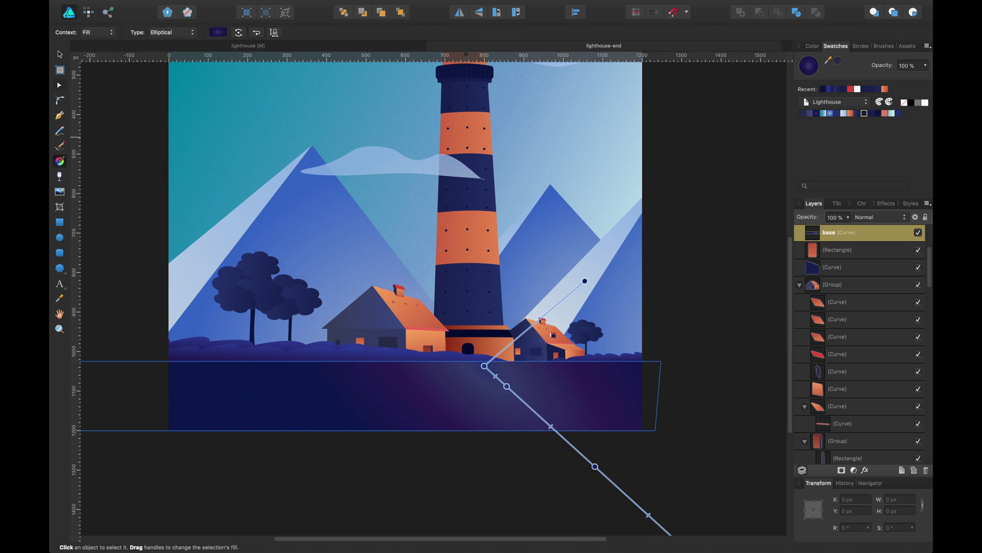
mouse_move(490, 372)
mouse_down()
mouse_move(506, 380)
mouse_move(503, 368)
mouse_up()
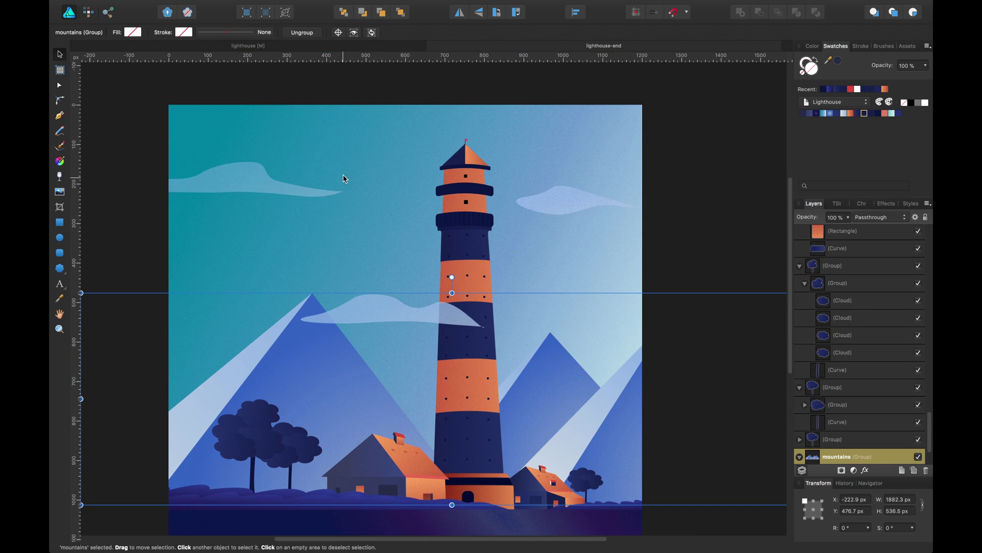
Darken the teal end stop of the background sky's linear gradient to H 197, S 91, L 25.
key(v)
drag(433, 267, 461, 276)
drag(651, 292, 646, 253)
drag(367, 121, 389, 177)
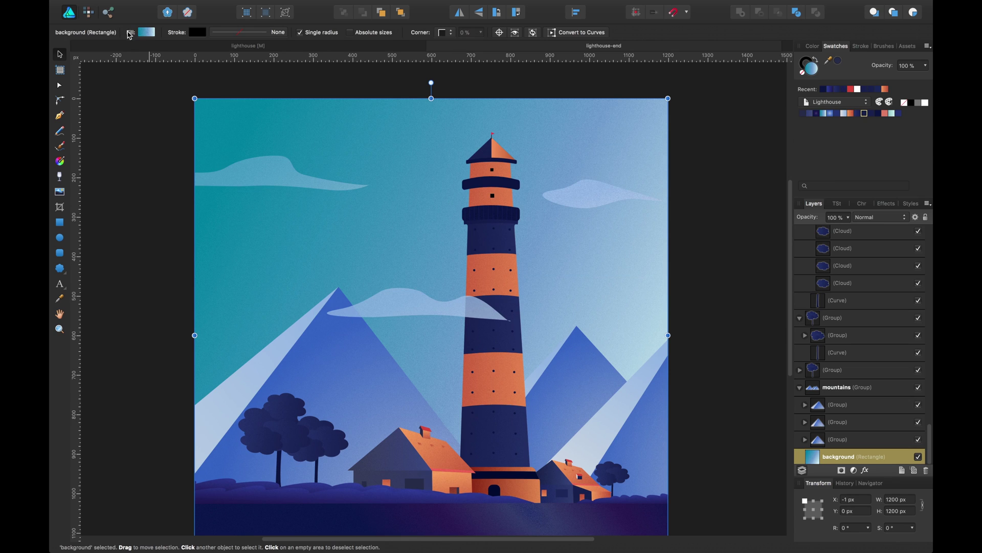
click(145, 33)
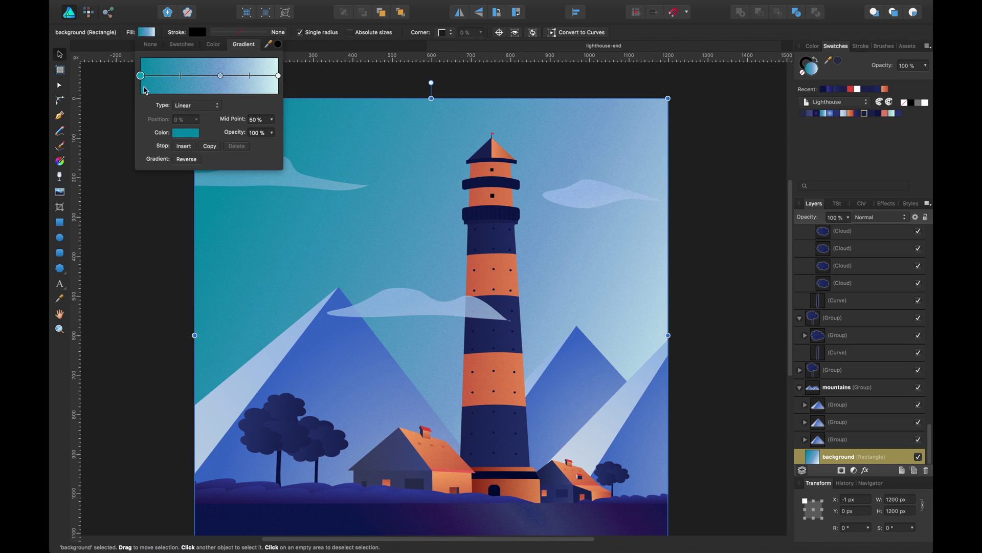
click(178, 134)
drag(215, 226, 218, 233)
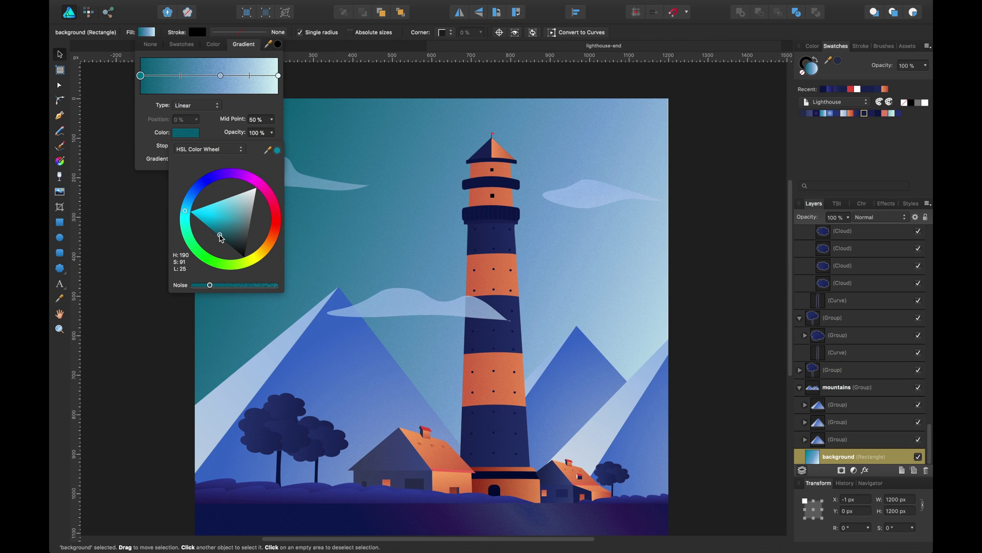
drag(189, 206, 190, 209)
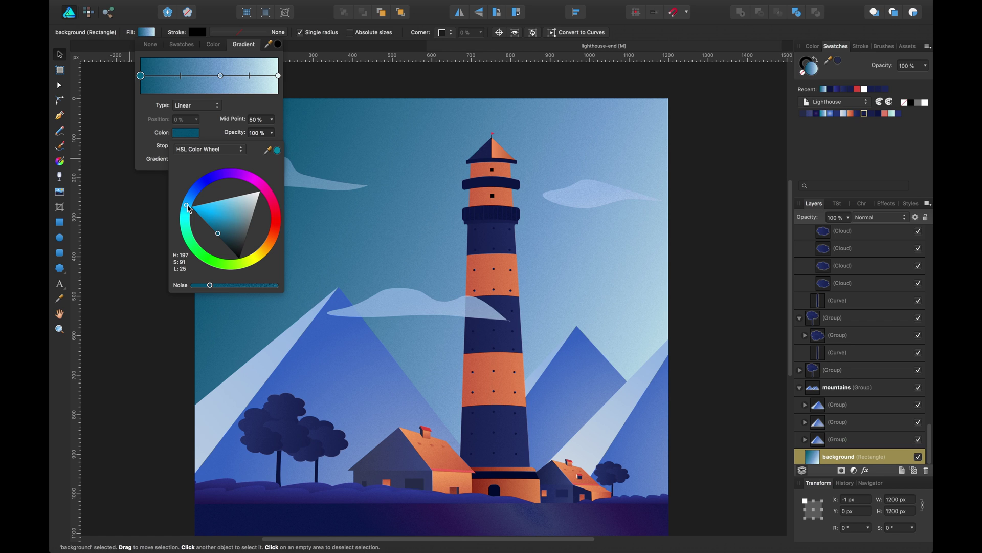
click(118, 233)
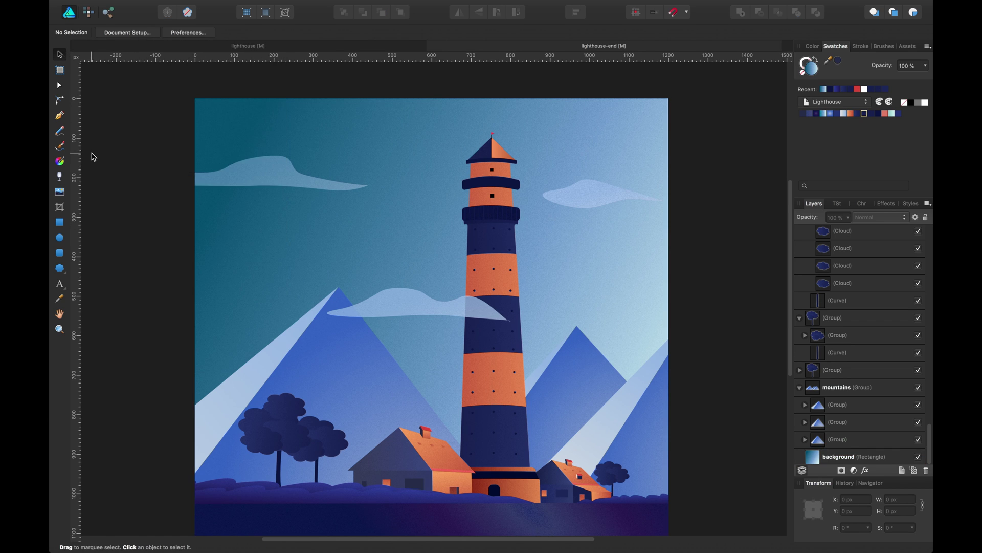
scroll(121, 186, down, 3)
drag(138, 248, 128, 287)
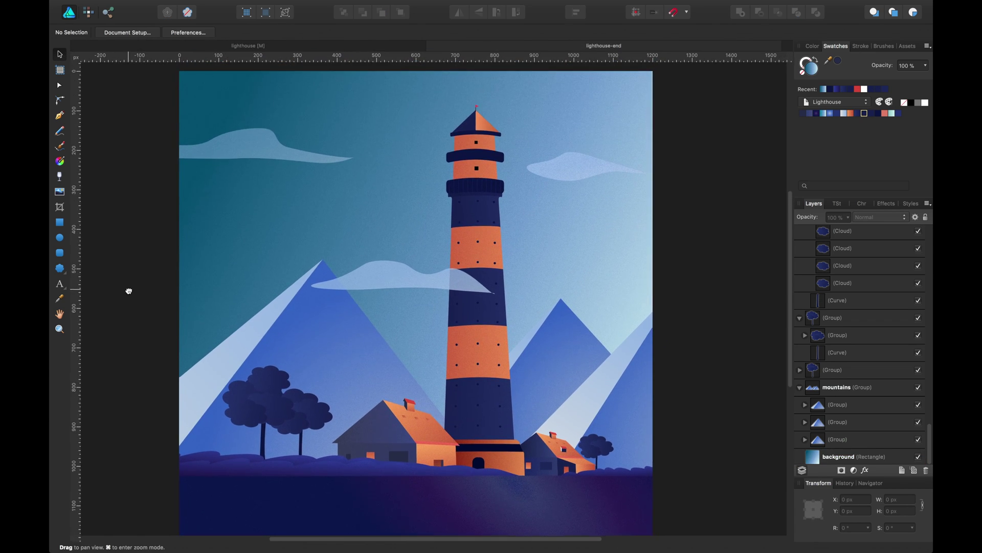
scroll(144, 253, down, 3)
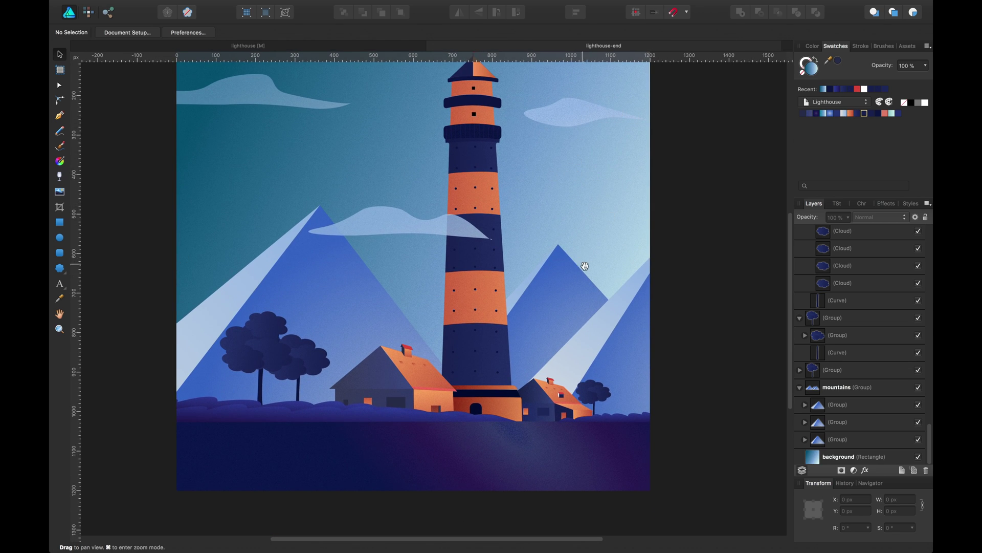
drag(583, 263, 581, 258)
drag(672, 190, 666, 200)
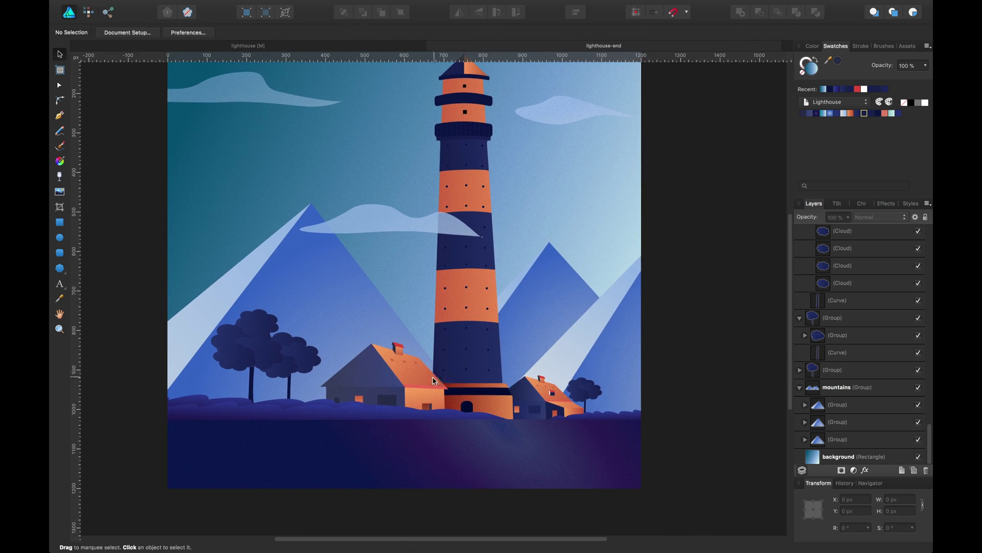
scroll(570, 340, up, 5)
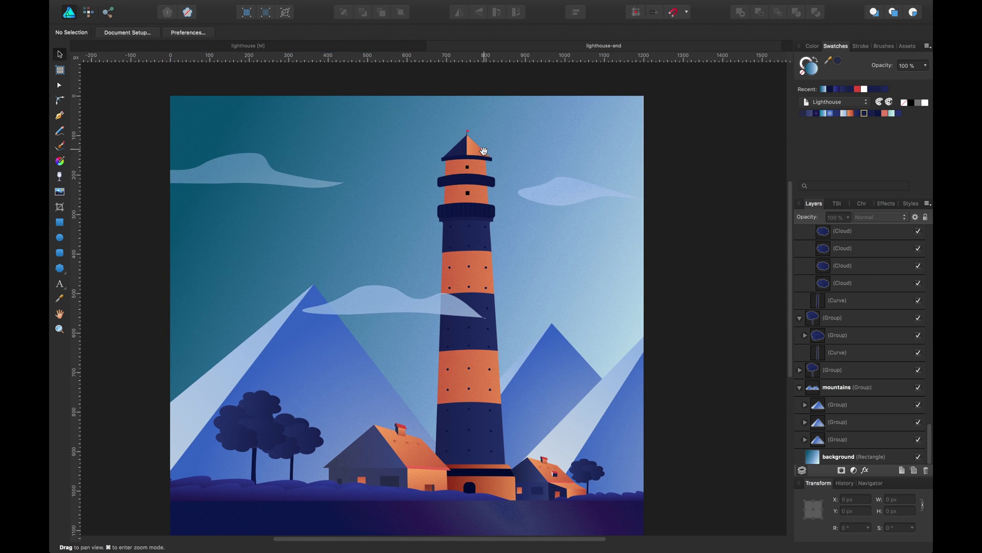
scroll(561, 278, down, 9)
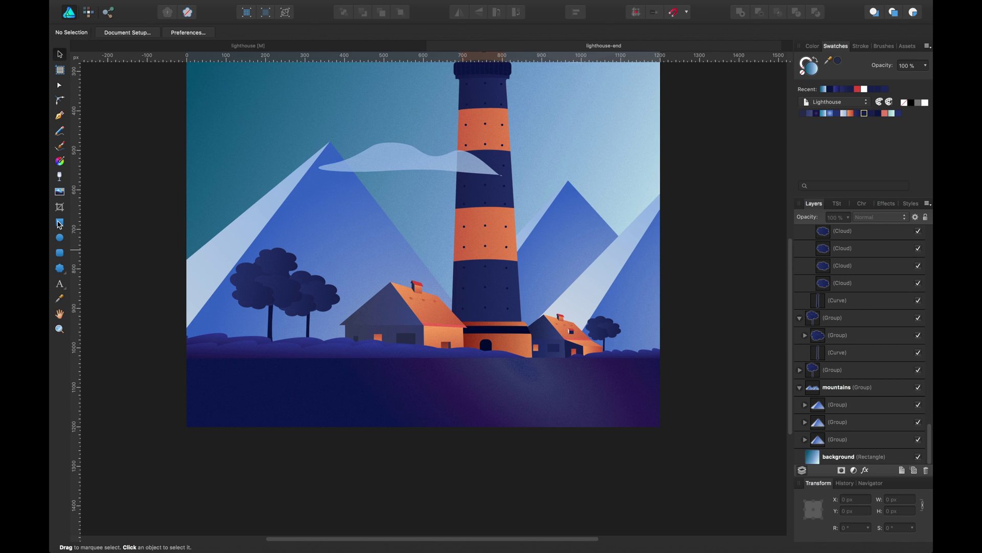
Draw a thin tapering wedge with the Pen tool across the full width of the ground, about 1236 × 39 px.
click(60, 131)
click(59, 116)
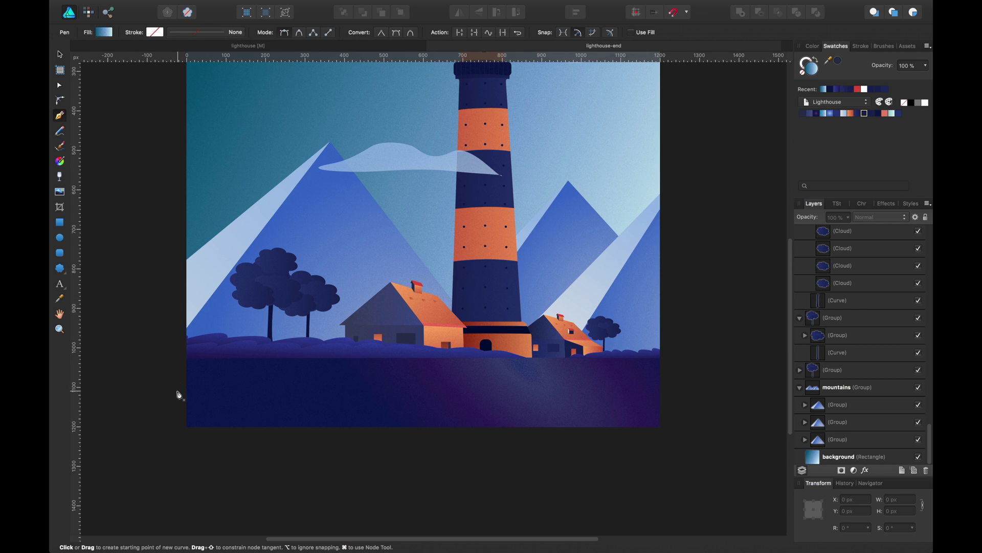
click(662, 376)
click(178, 390)
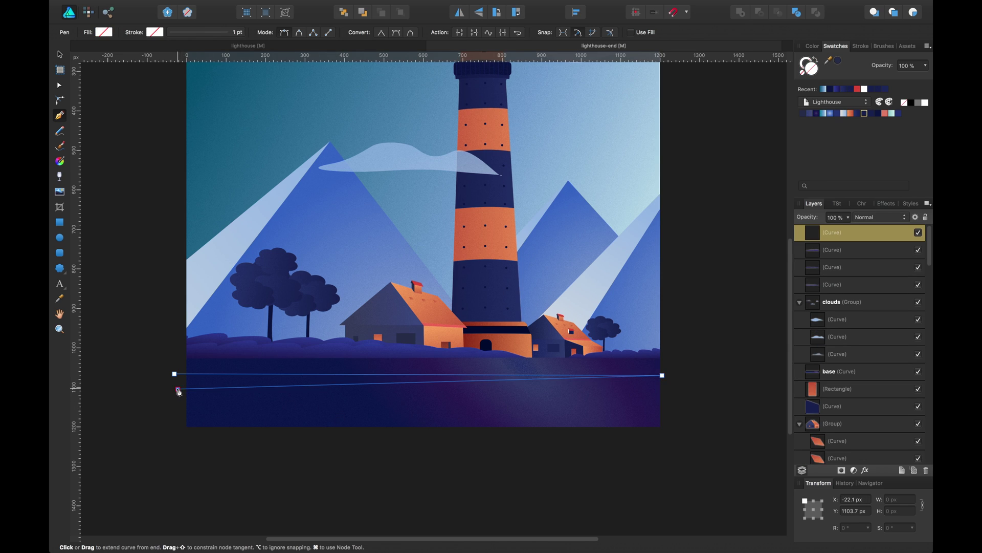
click(174, 375)
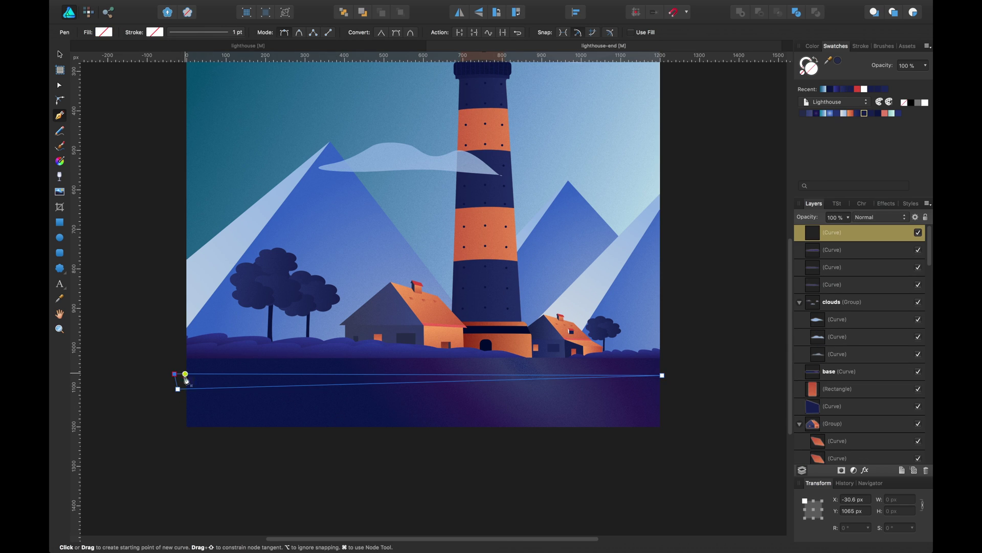
Fill the ground wedge with white and lower its layer opacity to 13%.
click(926, 103)
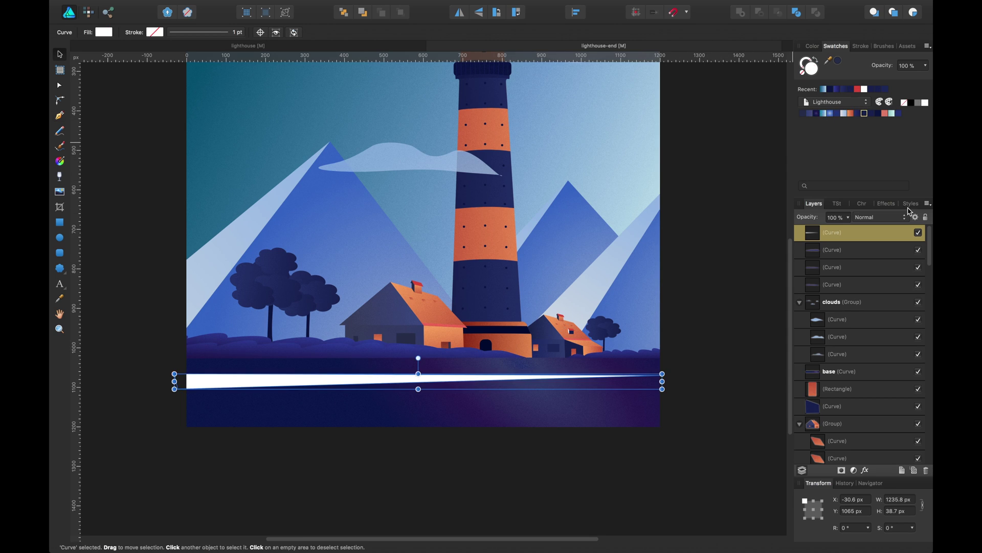
click(848, 218)
drag(849, 231, 774, 235)
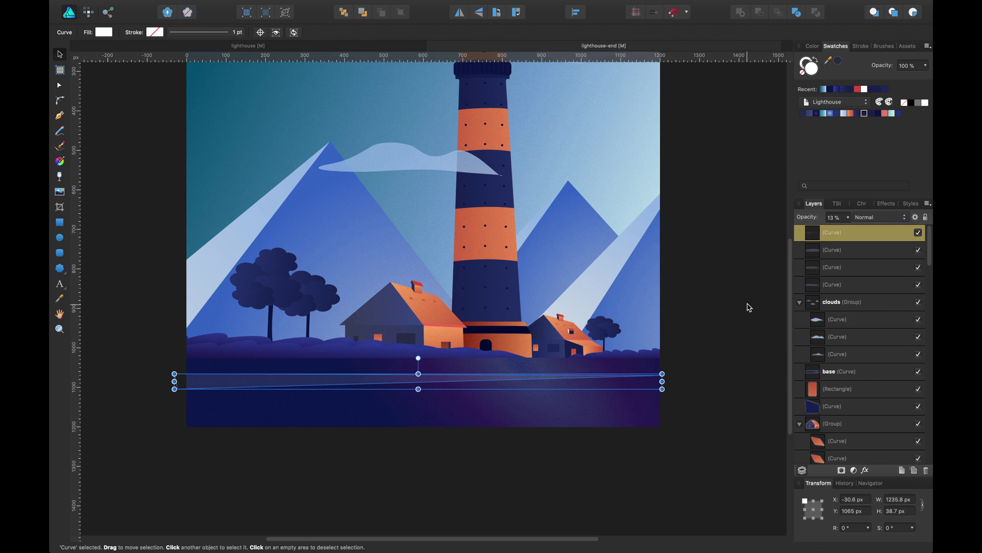
Make two copies of the translucent wedge, one lower on the ground and one thinned to about 23 px high and rotated 2.4°.
click(433, 402)
click(429, 383)
drag(429, 383, 380, 376)
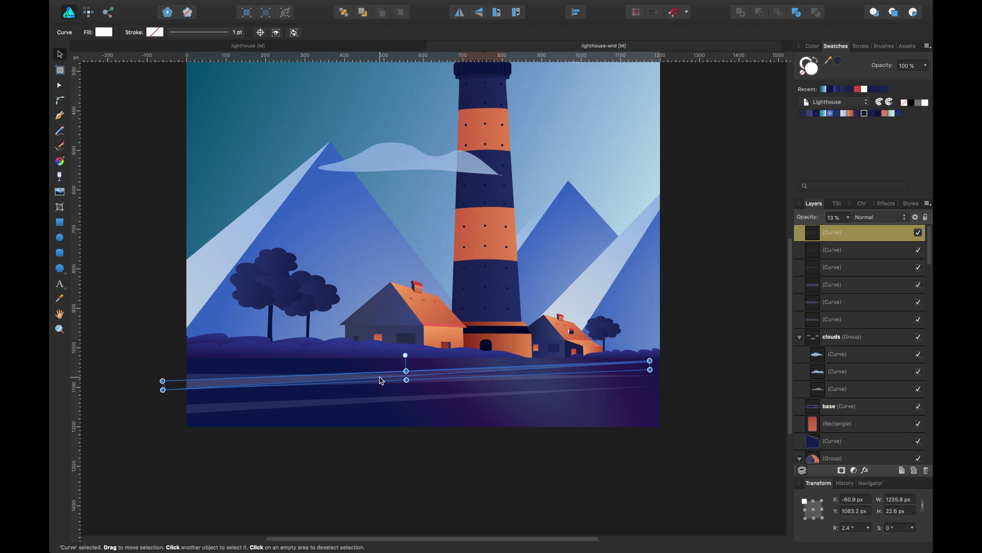
Flip the thin rotated wedge horizontally and place it so it slopes across the upper part of the ground.
right_click(380, 376)
mouse_move(430, 515)
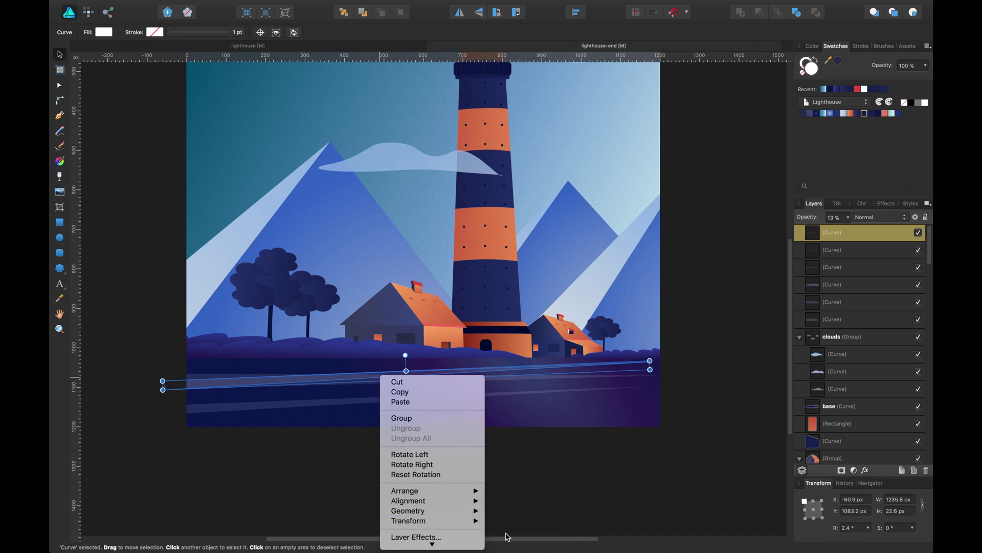
click(488, 532)
right_click(367, 375)
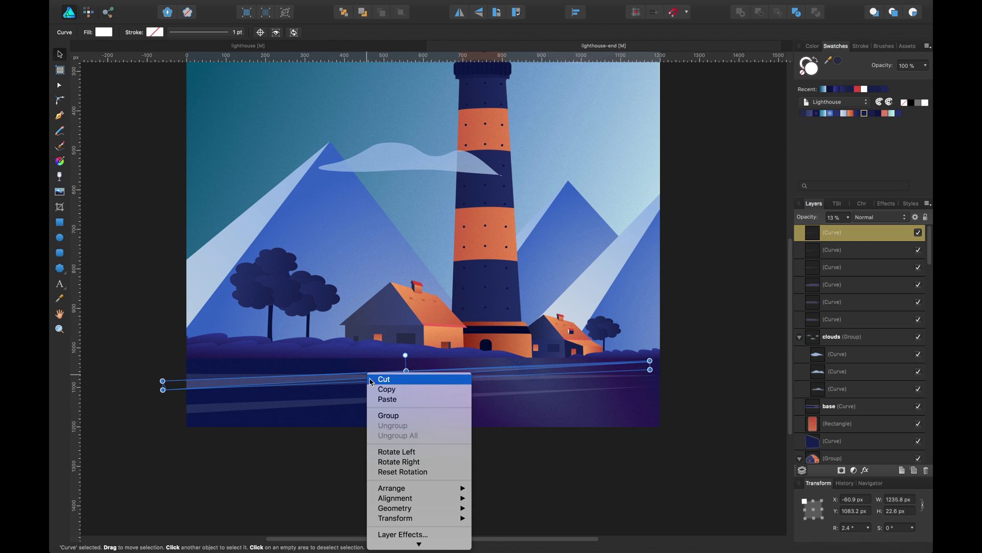
mouse_move(435, 519)
click(487, 532)
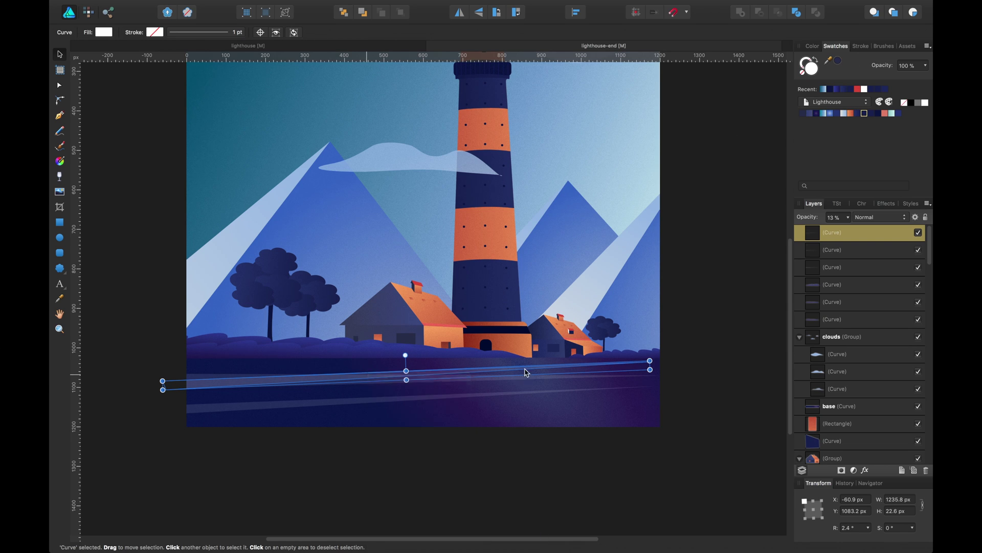
drag(513, 387, 535, 392)
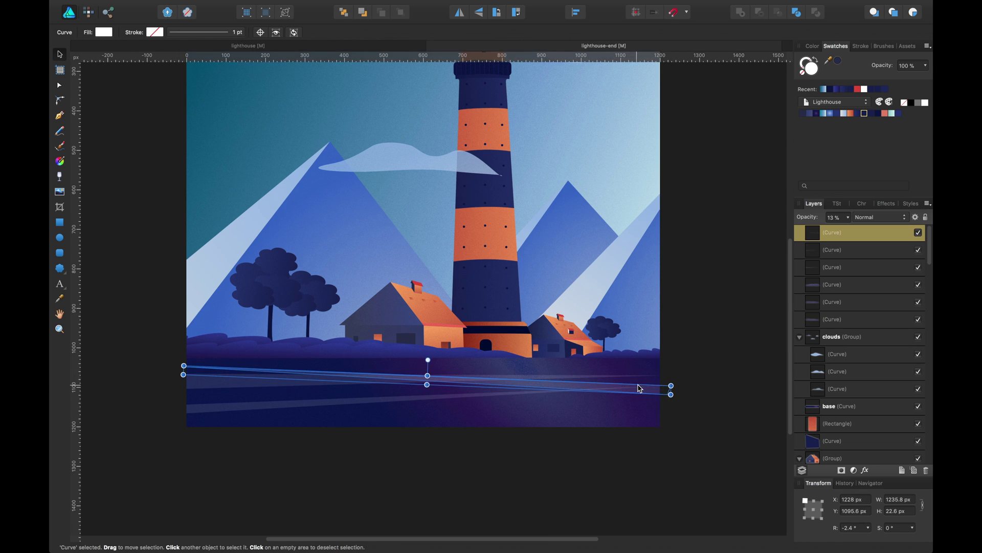
Rotate the flipped thin wedge nearly level, lower it slightly and apply the orange gradient swatch from the Lighthouse palette.
drag(425, 355, 474, 404)
click(851, 113)
click(654, 364)
click(481, 393)
Raise the first white wedge to about Y 1045 px and bow its upper edge slightly upward with an added middle node.
click(479, 378)
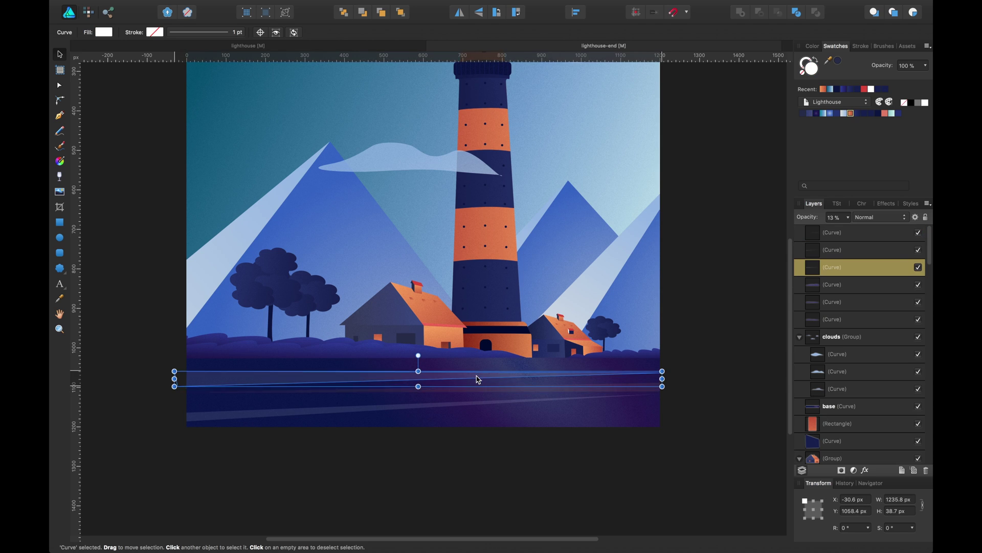
click(477, 390)
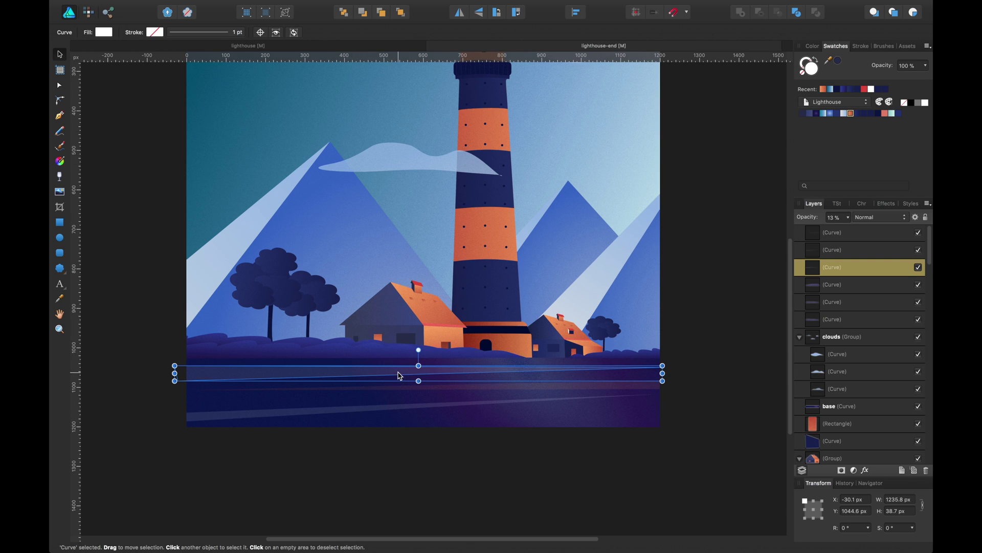
key(a)
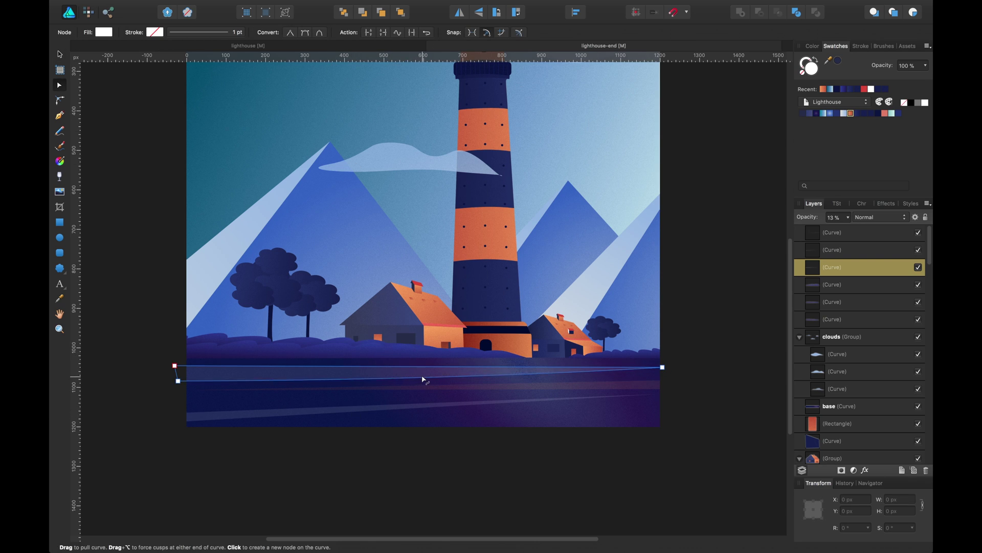
click(430, 364)
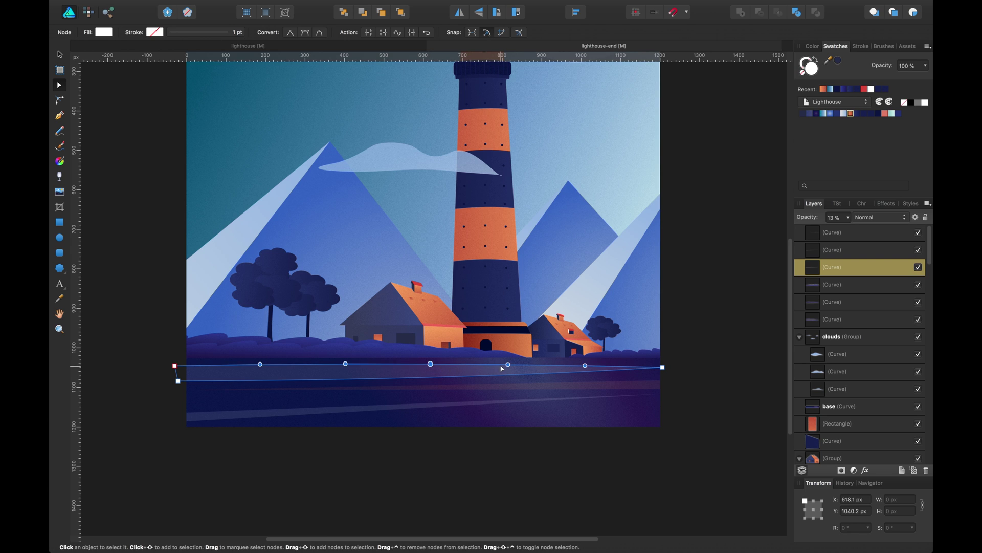
Shape the upper edge of the top white ground stripe into a gentle wave by shifting its middle nodes slightly.
drag(508, 365, 510, 362)
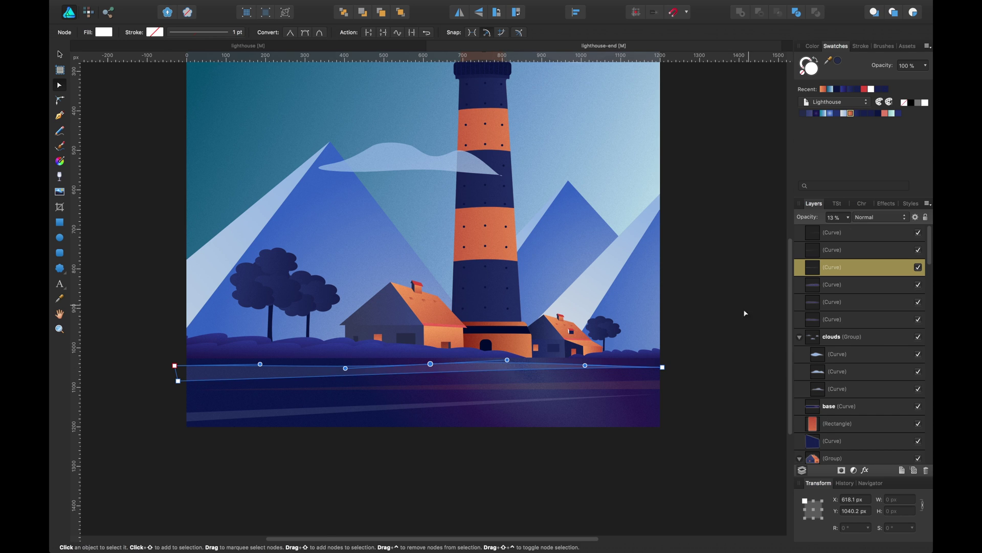
click(565, 388)
click(419, 404)
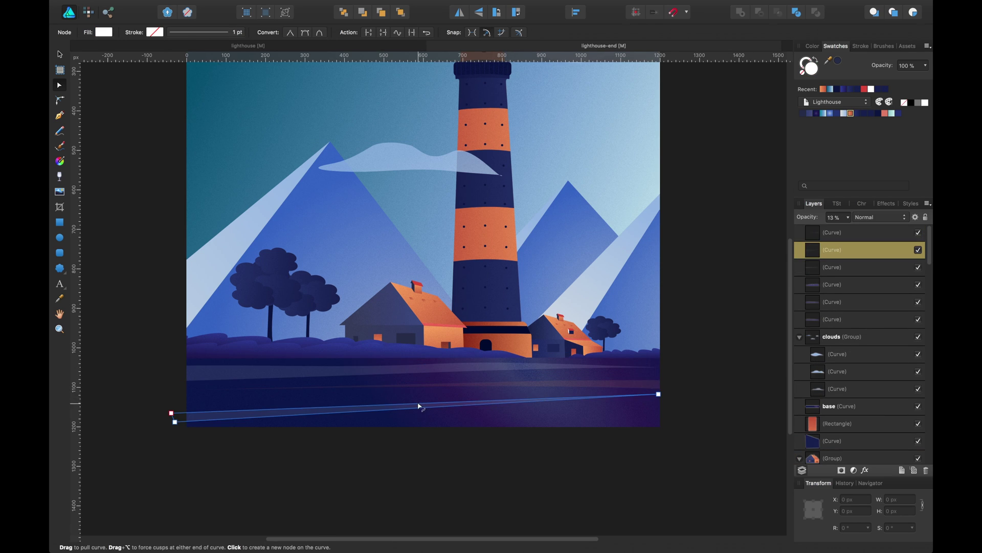
click(709, 322)
Select the ground base together with its three translucent stripes and reduce their combined height slightly by lowering the top edge.
scroll(710, 239, up, 3)
scroll(695, 203, down, 3)
key(v)
scroll(585, 230, up, 3)
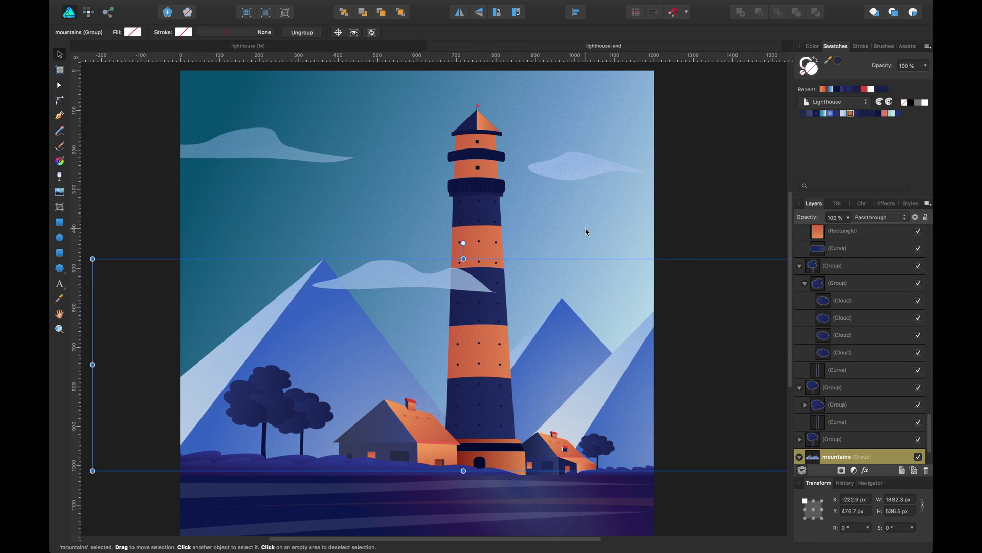
scroll(583, 204, left, 1)
key(space)
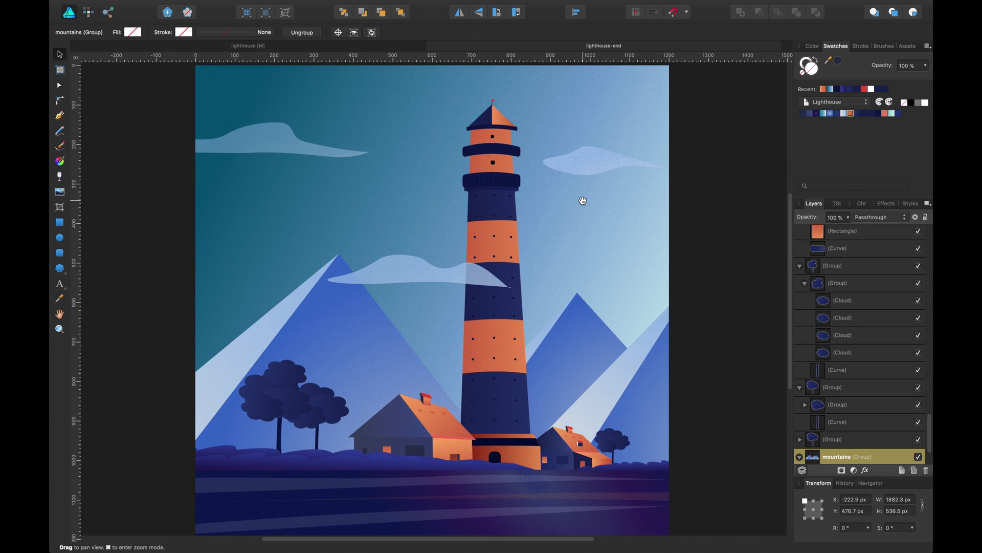
scroll(586, 230, down, 3)
key(a)
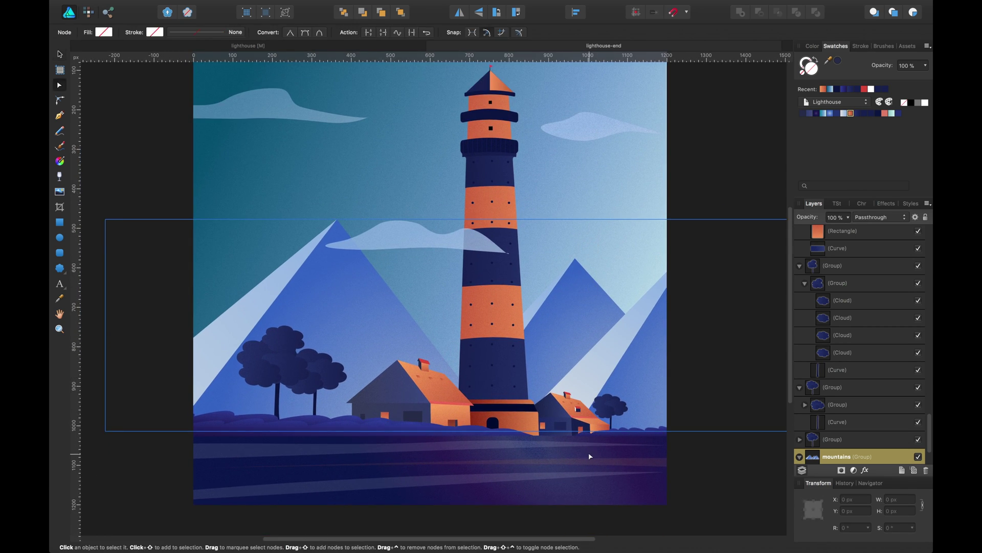
click(591, 462)
click(596, 464)
key(v)
shift+click(582, 449)
shift+click(559, 475)
shift+click(570, 491)
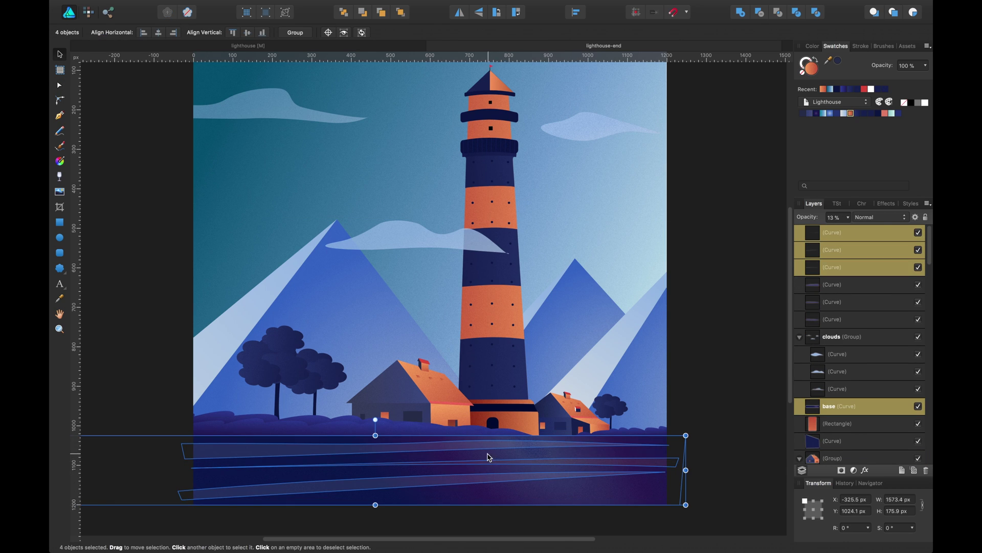
drag(375, 435, 372, 446)
click(754, 241)
scroll(730, 180, up, 3)
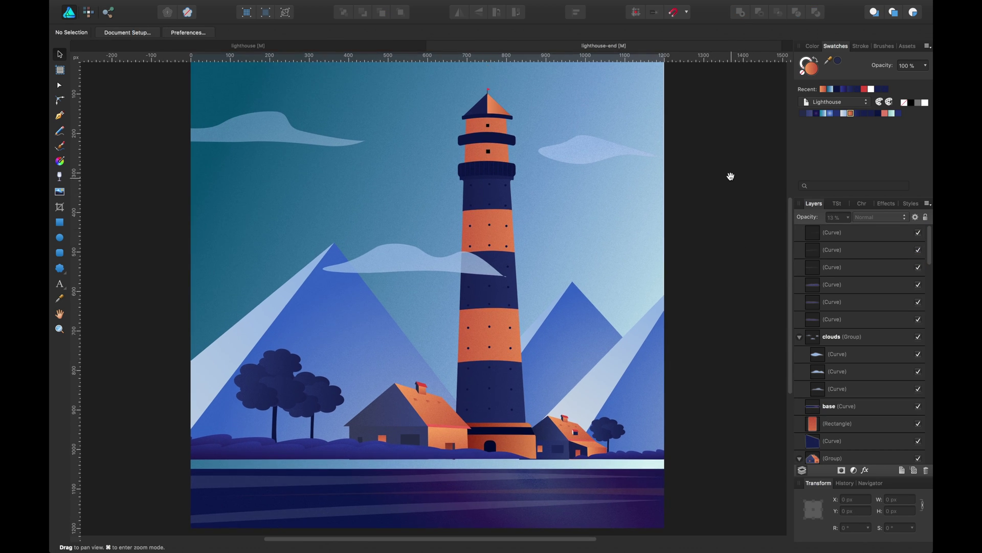
drag(726, 153, 134, 481)
shift+click(571, 174)
shift+click(497, 133)
Collapse the expanded house, tree and mountain groups in the layer list.
scroll(800, 414, down, 3)
click(800, 411)
scroll(800, 405, down, 3)
click(800, 381)
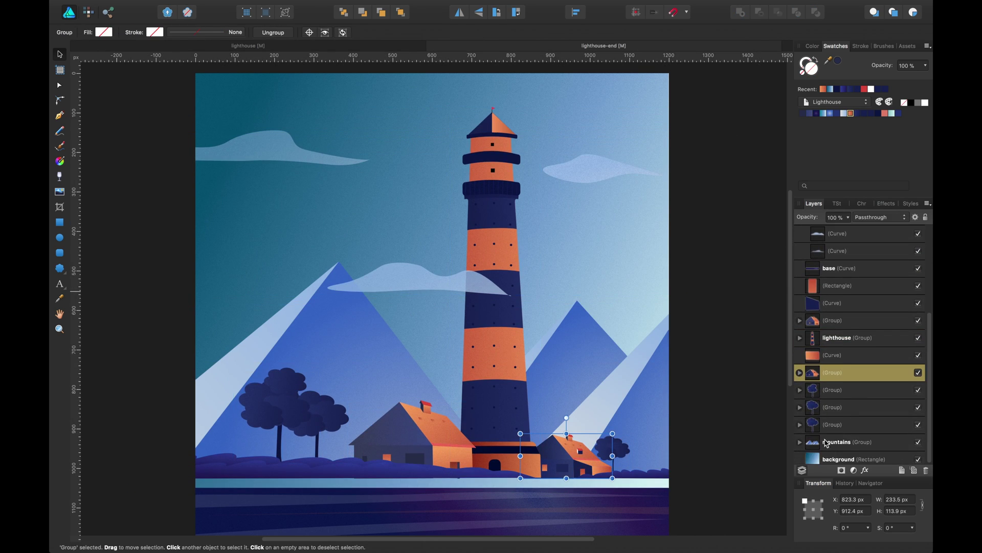
click(800, 444)
Group the three tree groups together and name the new group trees.
click(841, 425)
shift+click(844, 389)
key(super+g)
text(t)
double_click(840, 419)
text(trees)
key(Return)
Group the loose house parts with their houses, naming the small right house house 2 and the large left one house 1.
key(super+minus)
key(super+minus)
key(super+minus)
click(839, 352)
click(853, 335)
shift+click(849, 318)
key(super+g)
double_click(838, 404)
text(house 2)
double_click(835, 369)
text(house 1)
Collapse the clouds group, then group the three shrub curves and name the group shrubs.
click(800, 283)
click(842, 317)
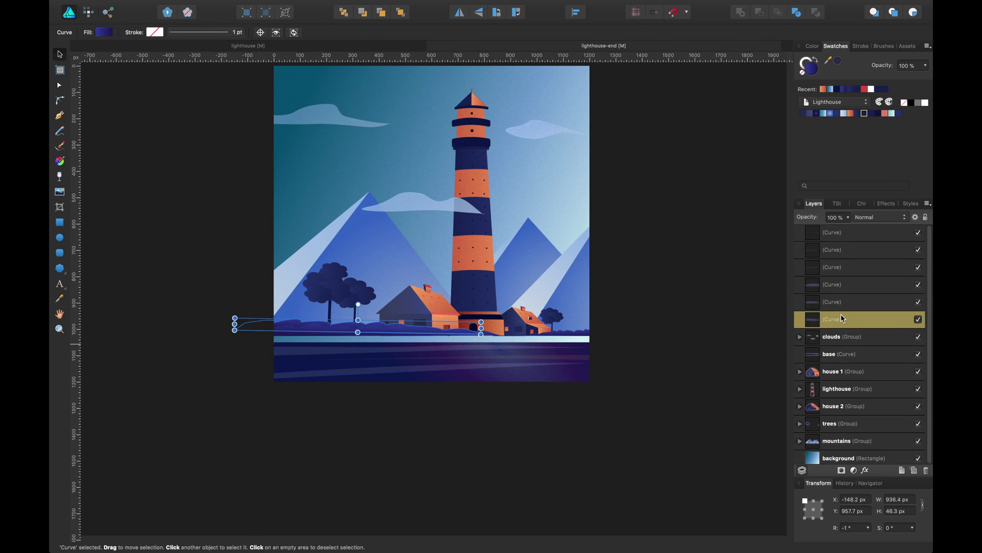
key(super+g)
click(833, 267)
double_click(832, 285)
text(shrubs)
key(Return)
Move the shrubs, clouds, houses, lighthouse, trees and mountains together down to close the gap above the ground, leaving out base and background.
shift+click(851, 405)
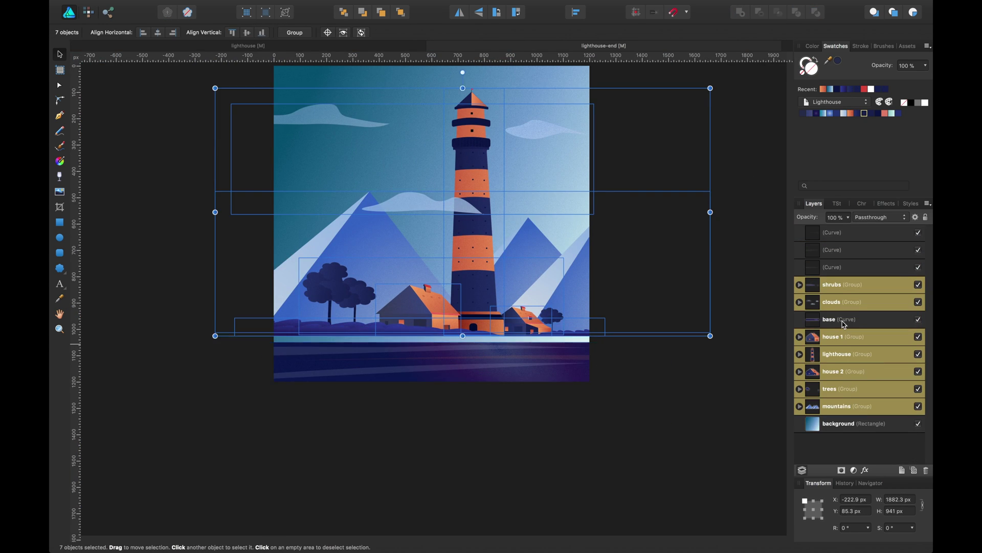
super+click(844, 322)
key(shift+Down)
key(shift+Down)
click(852, 404)
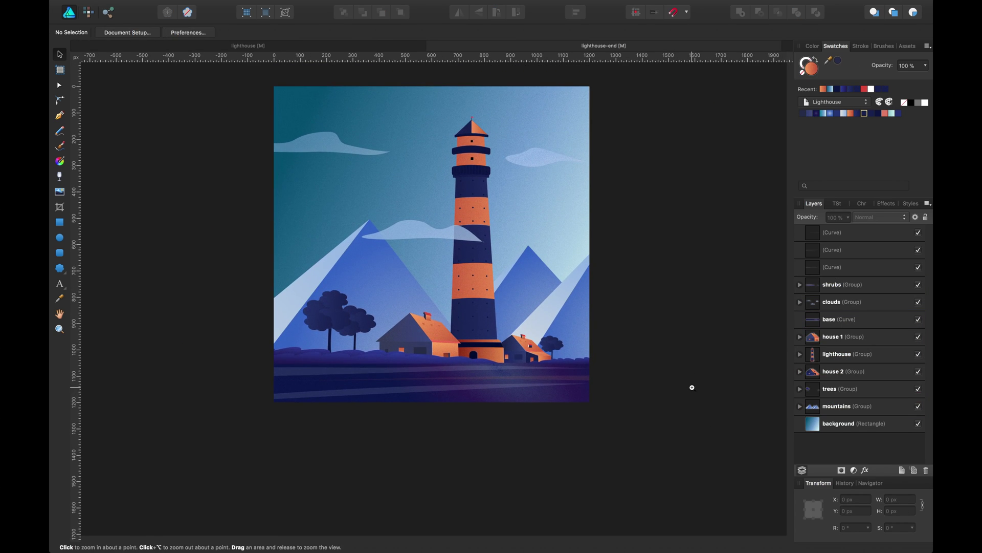
Inspect the assembled scene up close around the lighthouse, the houses and the sky above the left mountain.
drag(660, 281, 669, 295)
super+click(670, 297)
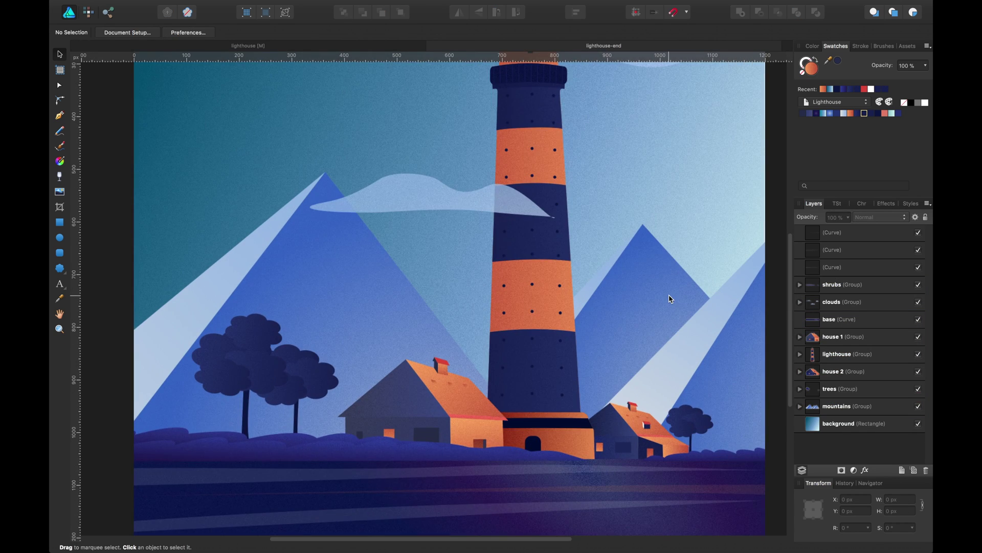
drag(592, 223, 614, 273)
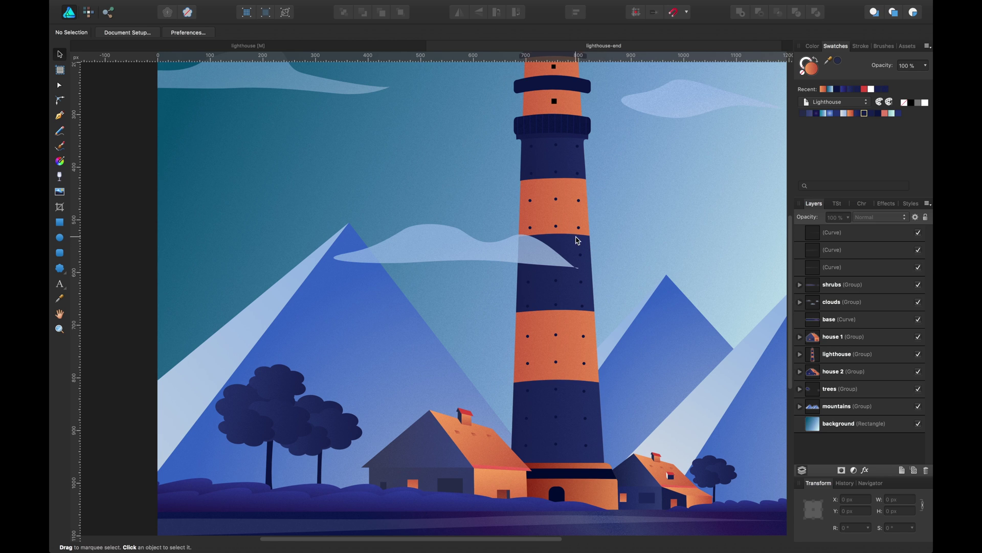
drag(573, 230, 530, 235)
scroll(553, 212, right, 2)
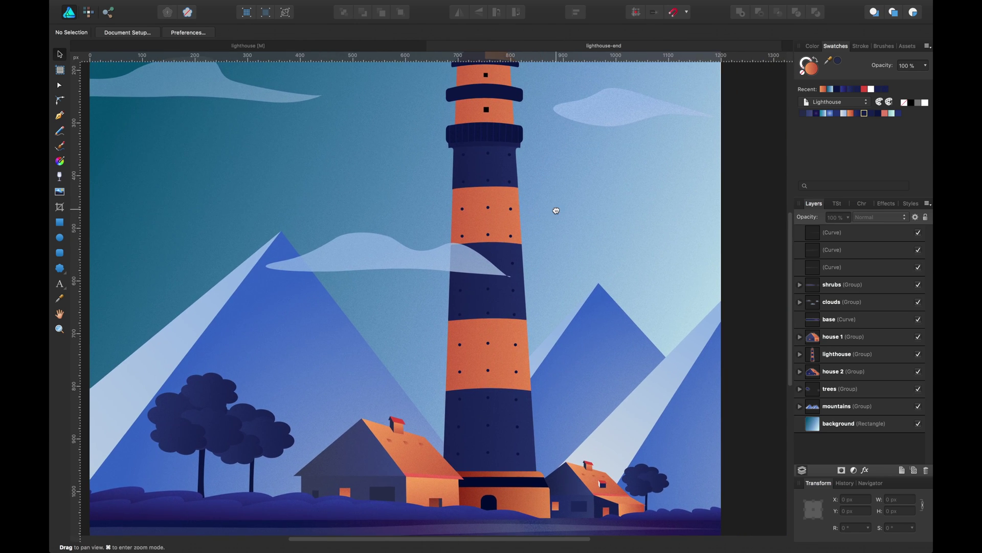
scroll(467, 259, left, 4)
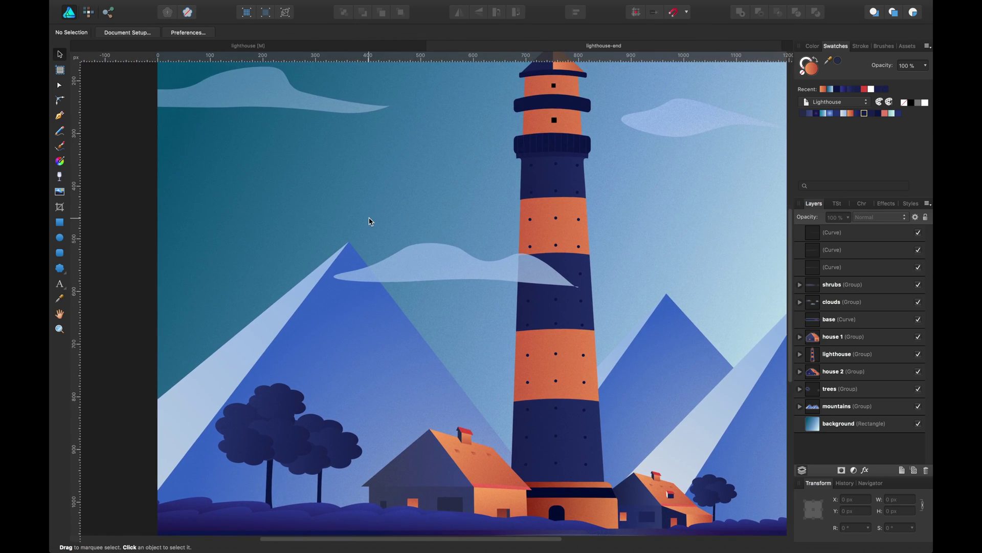
super+click(369, 219)
drag(360, 165, 434, 294)
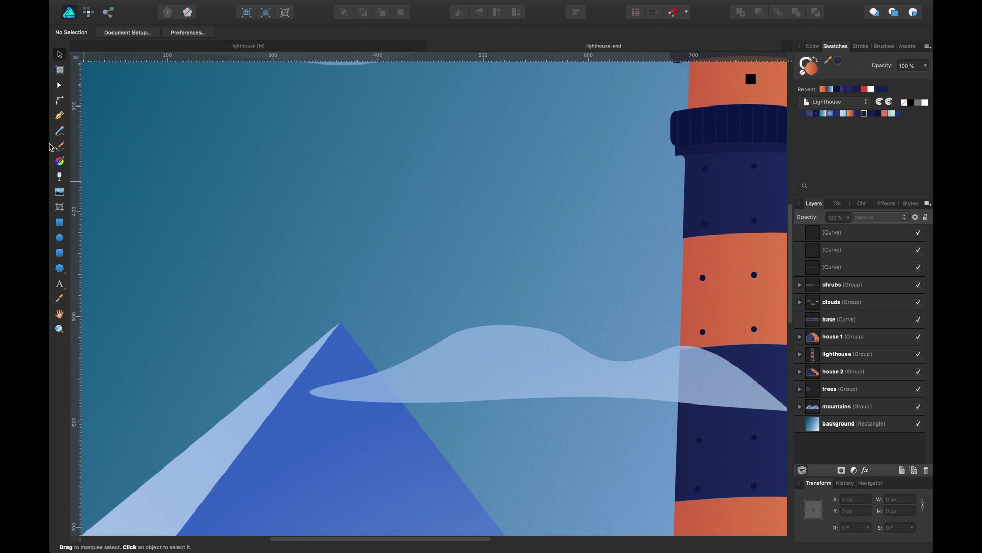
click(59, 117)
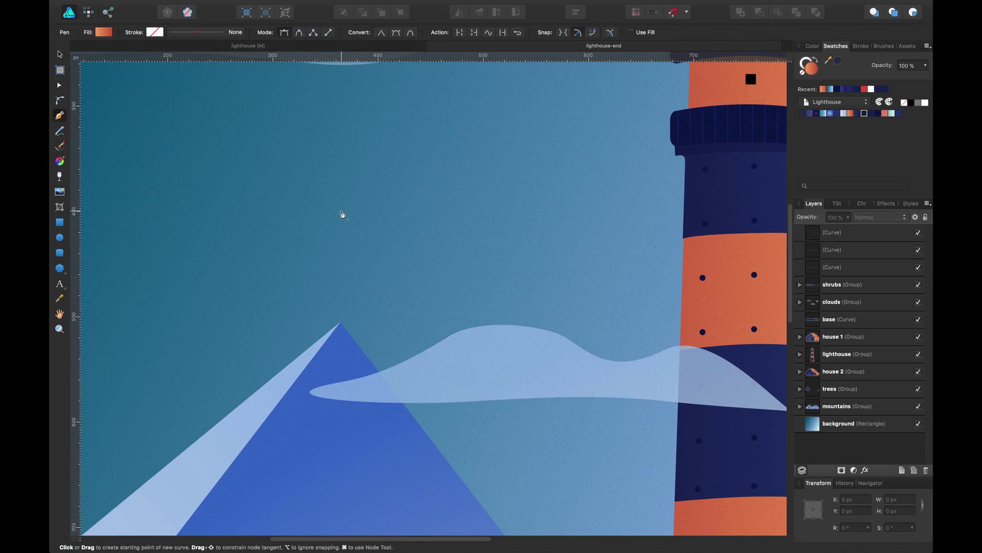
click(371, 227)
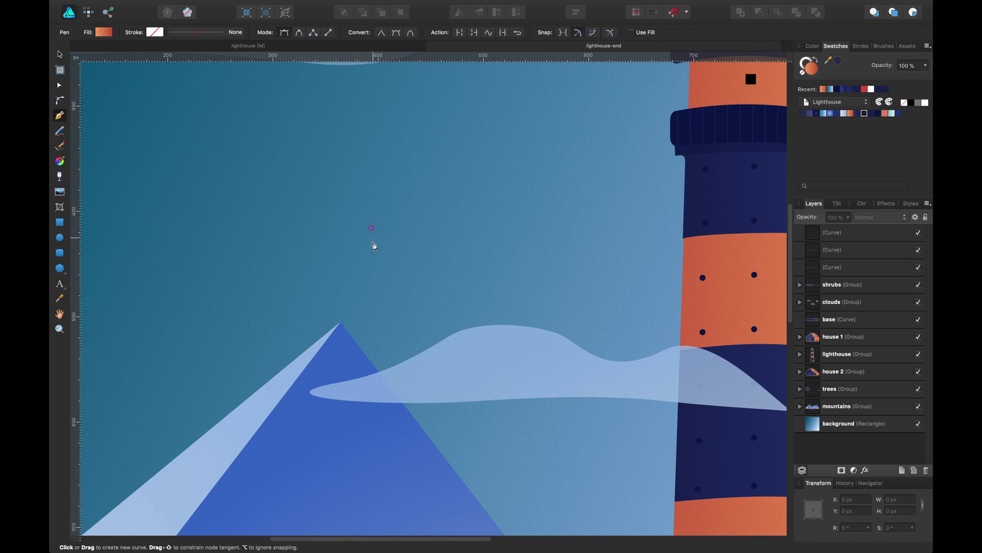
key(Escape)
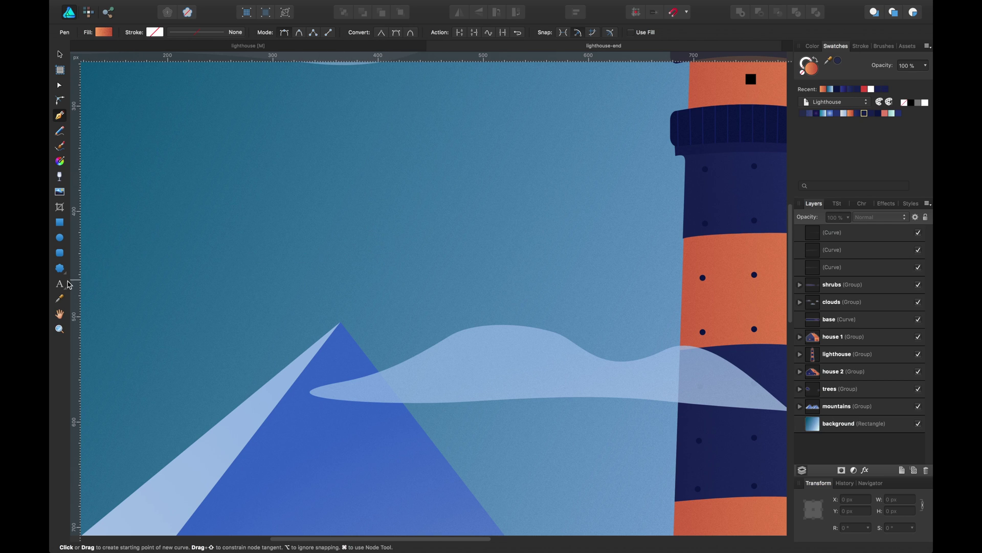
Draw a thin crescent about 17 × 48 px, rotated 33.3°, above the left mountain and fill it with the dark navy swatch.
click(60, 268)
click(103, 402)
drag(371, 219, 392, 225)
key(v)
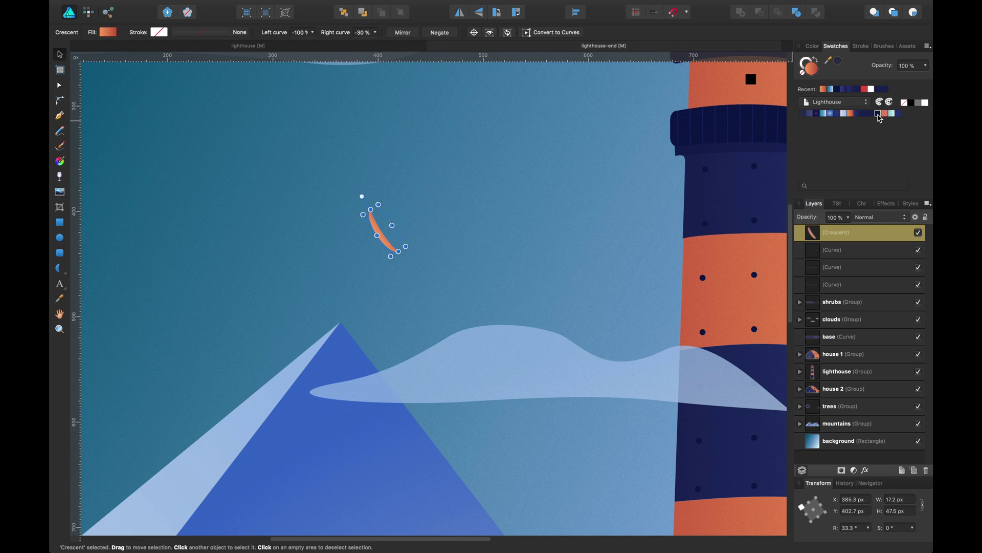
click(878, 113)
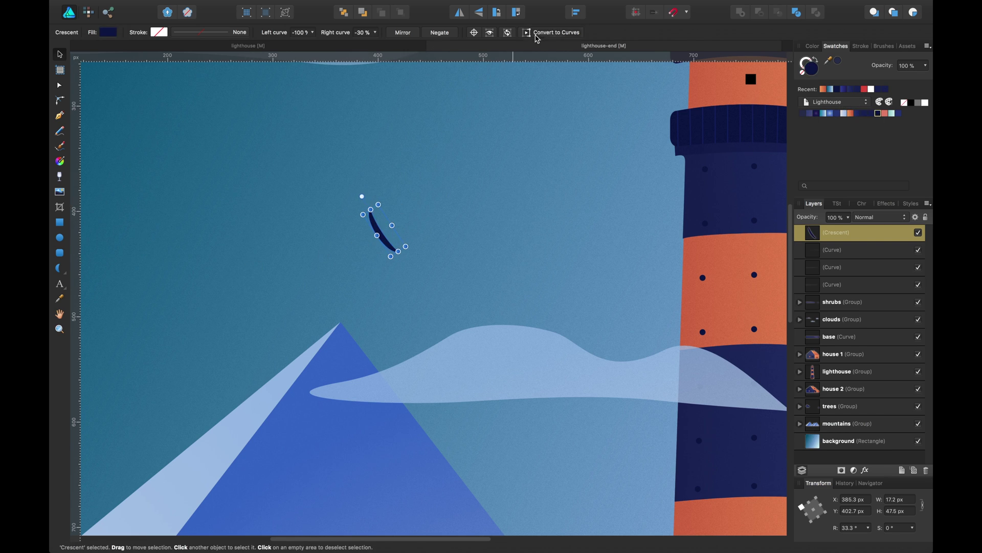
Convert the crescent to curves and pull a small bird's head out of the middle of its outer edge using added nodes.
click(535, 35)
key(a)
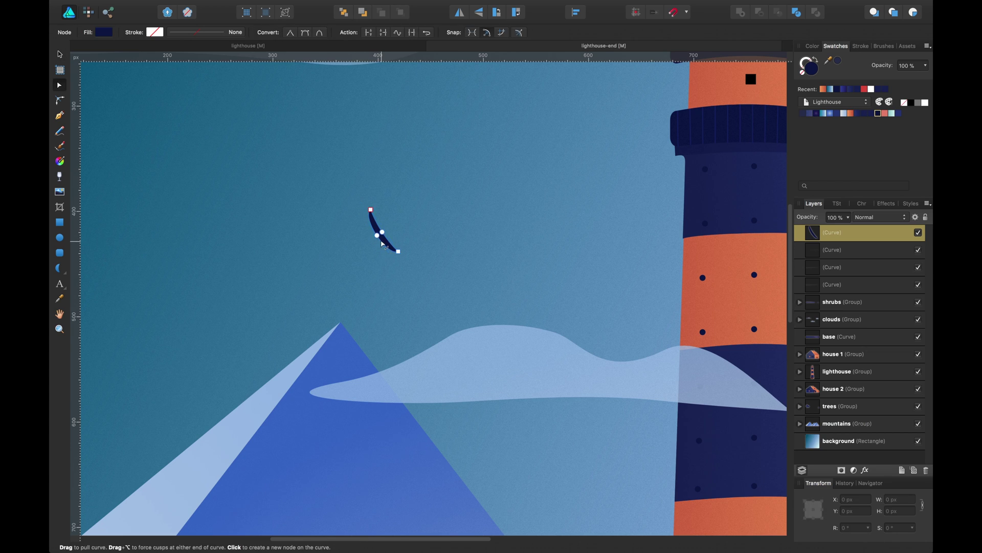
click(376, 234)
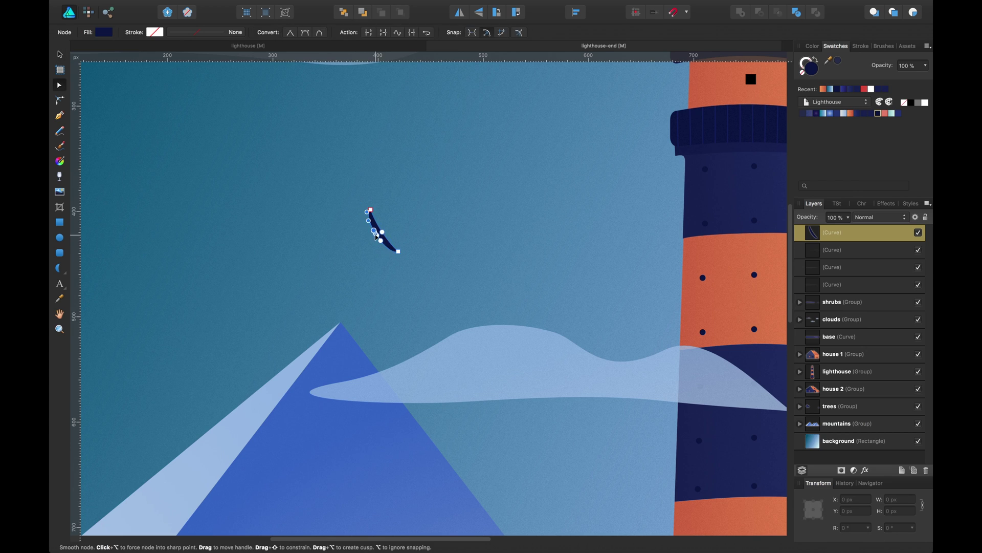
scroll(371, 243, up, 5)
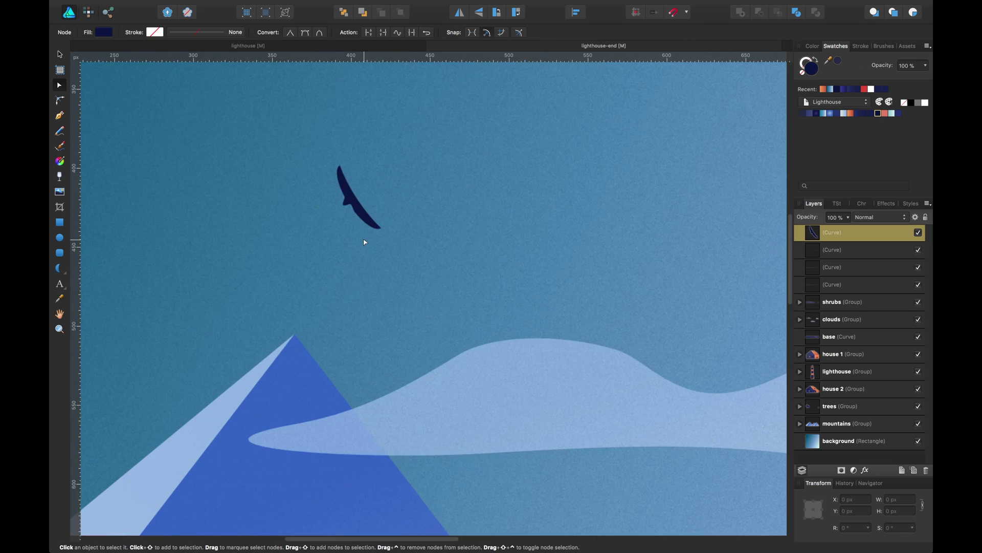
Add nodes to the crescent's inner edge and pull them outward into a flared bird's tail opposite the head.
scroll(365, 242, up, 6)
scroll(365, 242, left, 3)
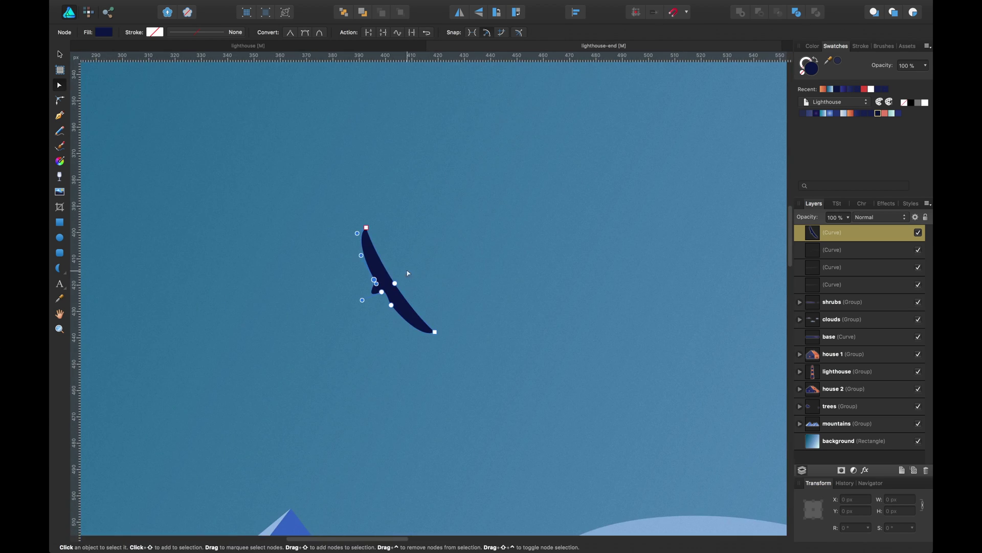
click(401, 292)
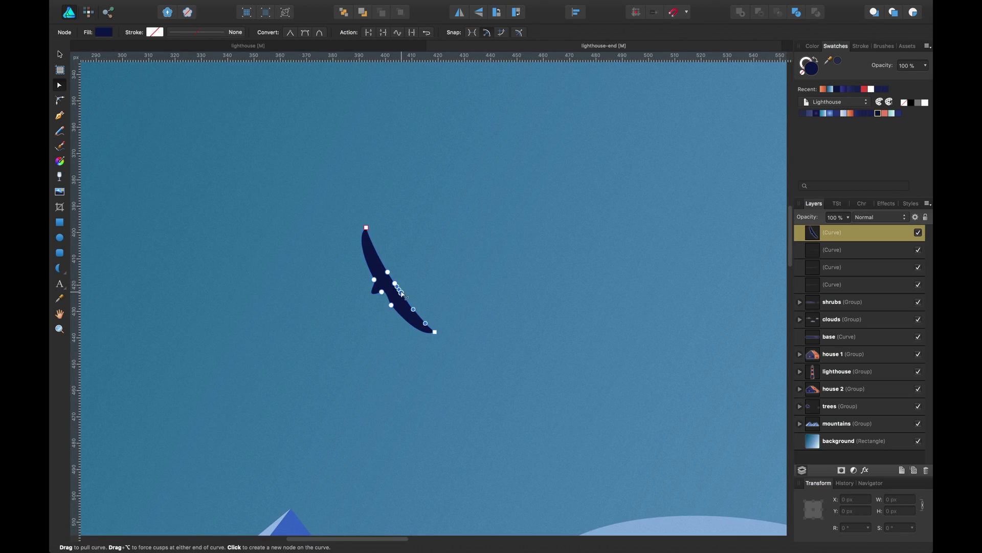
drag(399, 289, 420, 274)
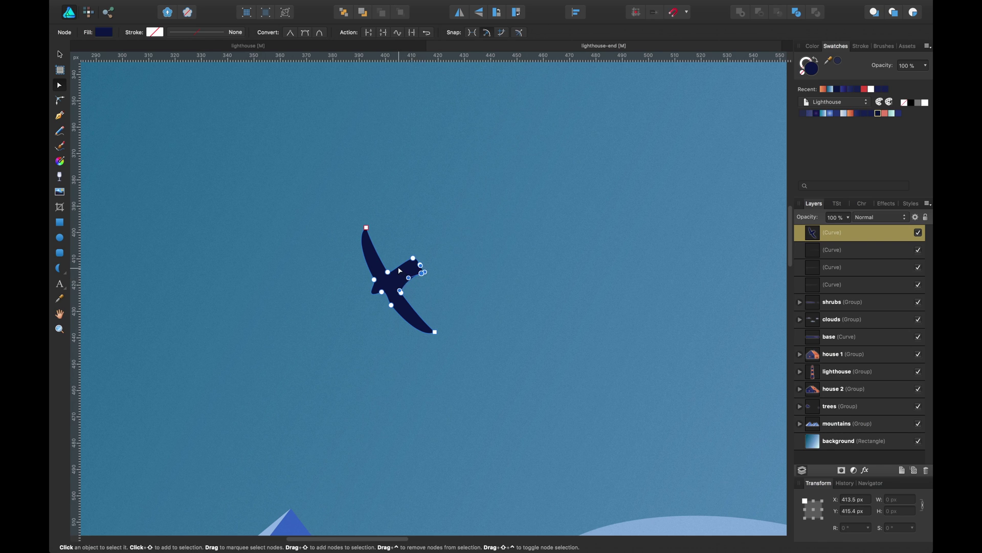
key(v)
click(443, 312)
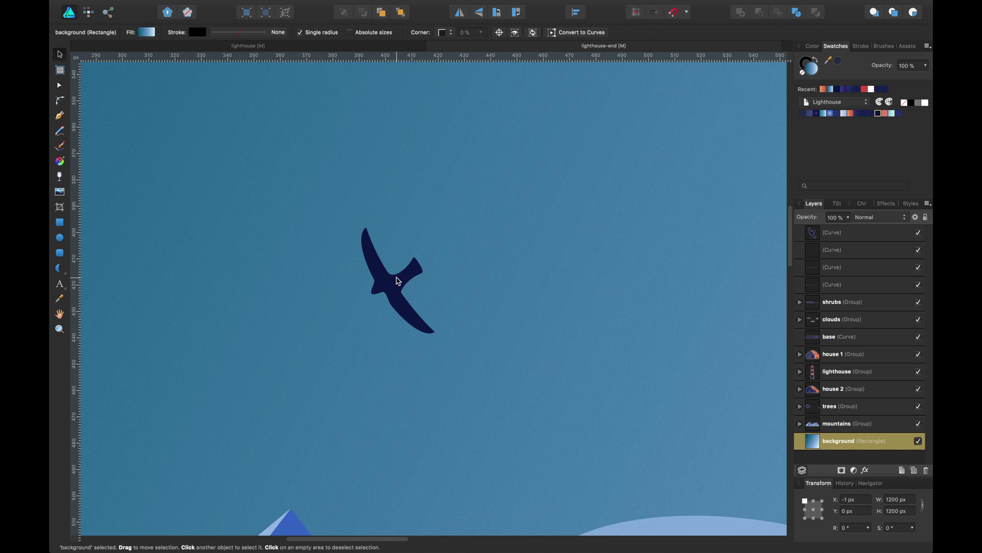
Select the bird and pull the node beneath its head outward to make the head longer and more pointed.
key(super+plus)
key(super+plus)
key(super+plus)
key(super+plus)
drag(302, 245, 333, 269)
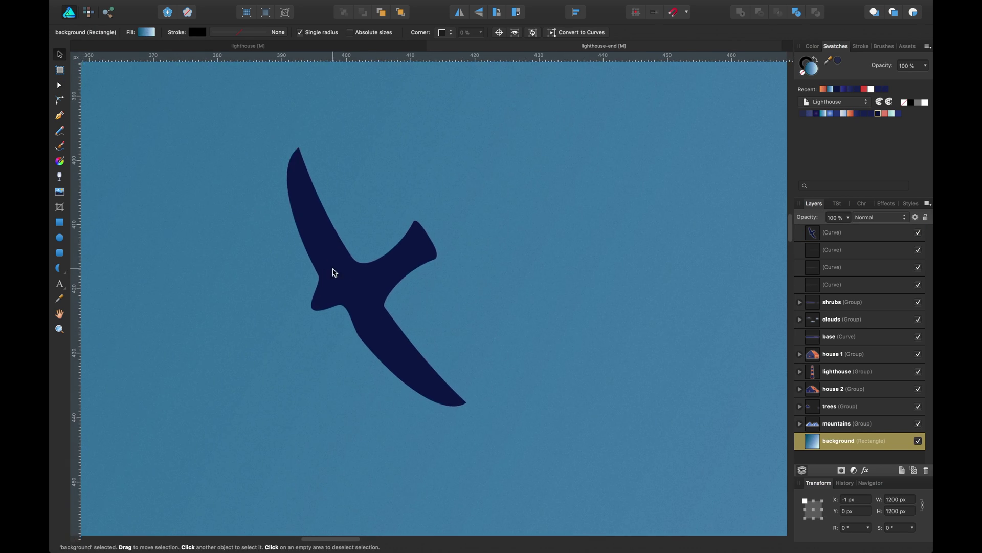
click(335, 273)
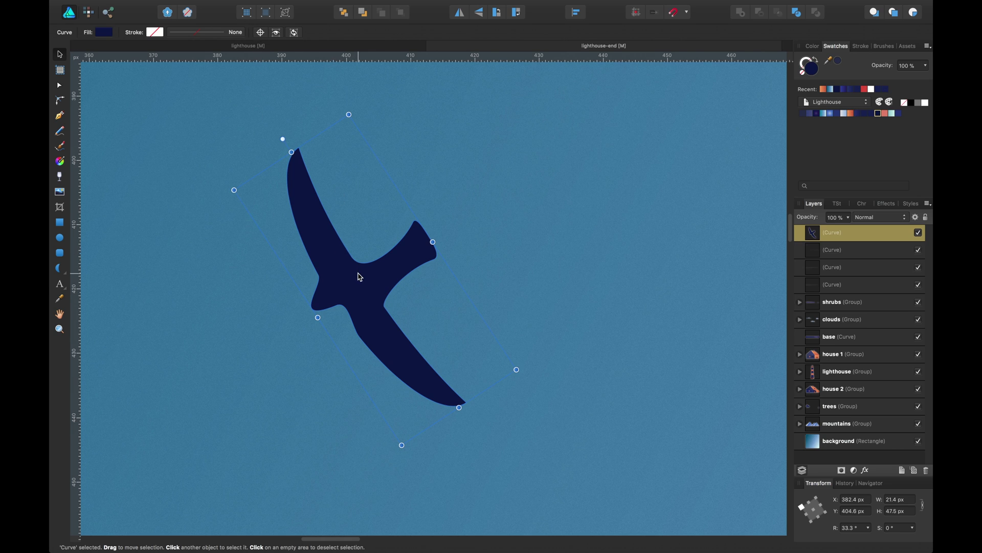
key(a)
drag(336, 306, 317, 313)
click(311, 296)
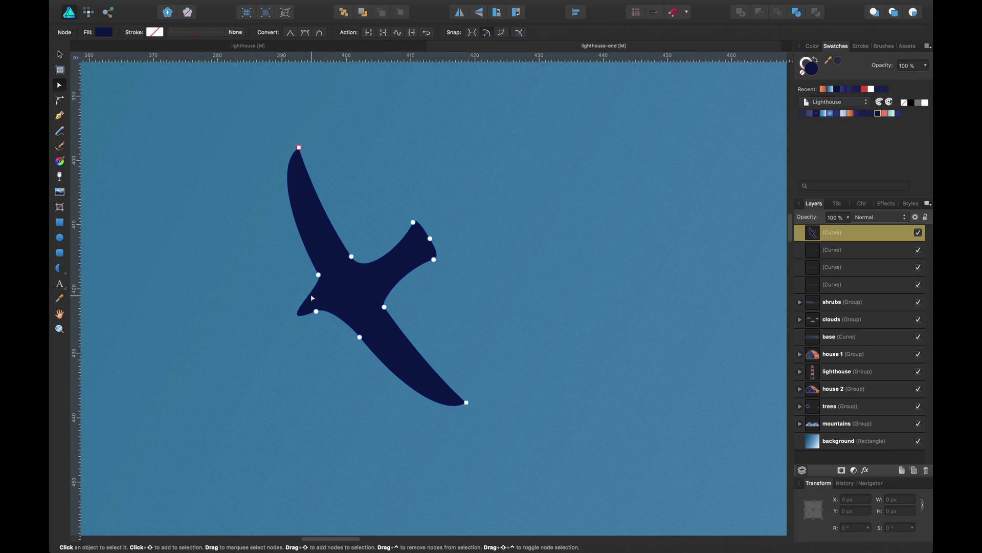
Add a node on the bird's head to make it rounder and shift the lower nodes to smooth the join with the wing.
click(309, 295)
drag(309, 296, 362, 329)
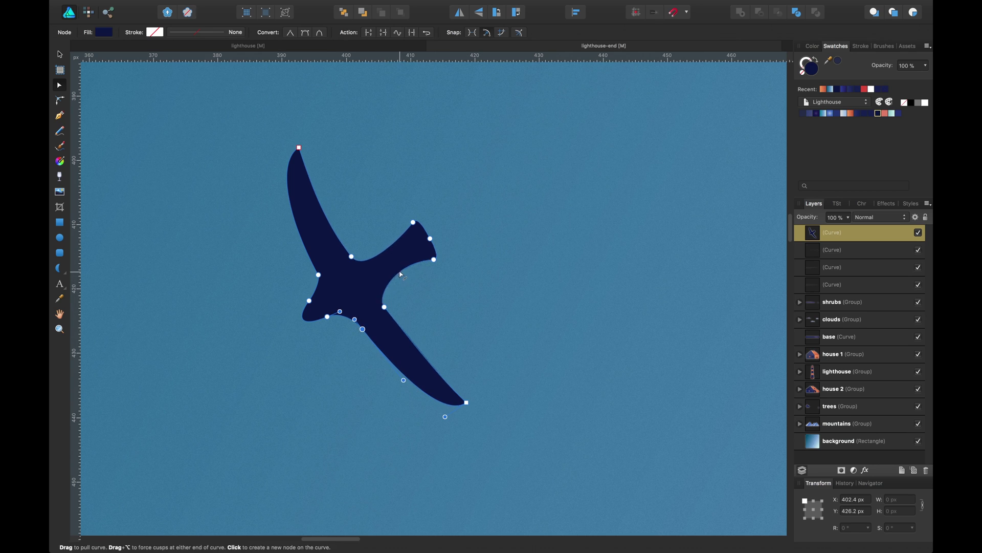
key(v)
click(512, 264)
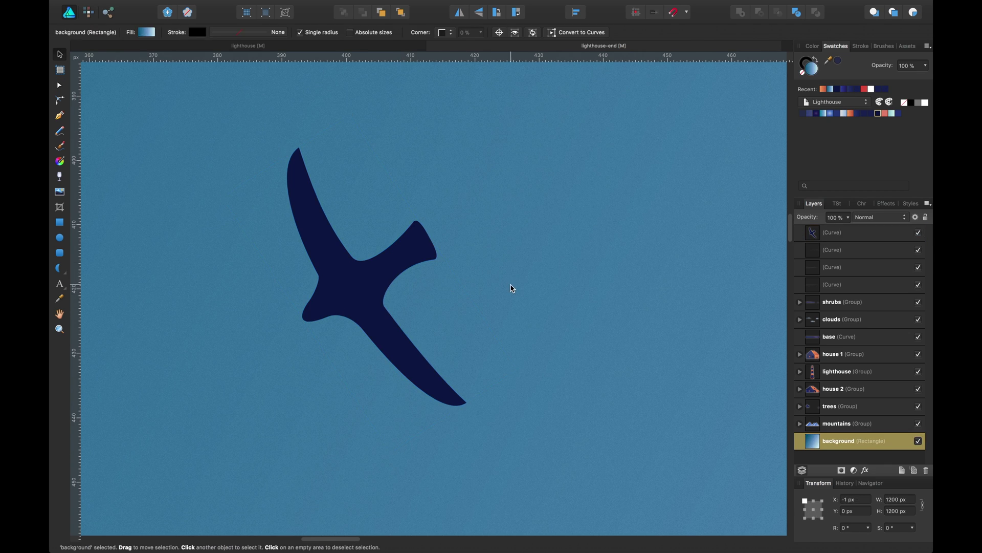
key(super+minus)
key(super+minus)
key(super+minus)
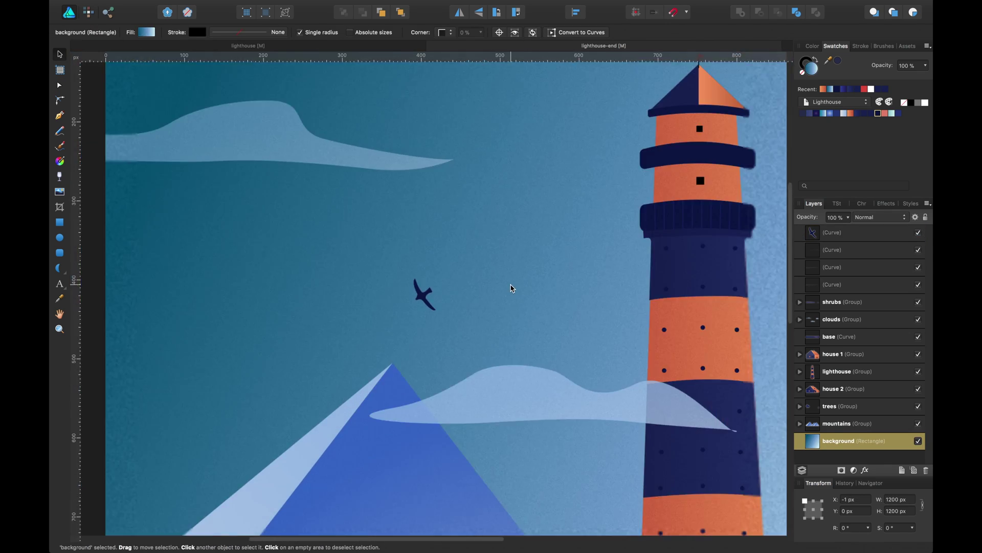
key(super+minus)
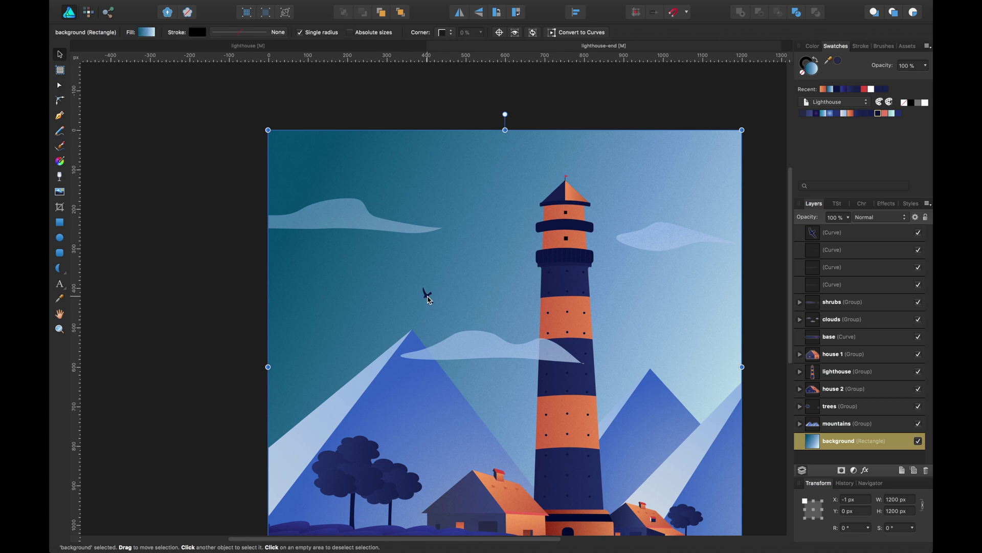
Duplicate the bird to its right, shrink the copy to about 11 by 22 px and place another small copy between and below them.
click(428, 296)
key(super+plus)
key(super+plus)
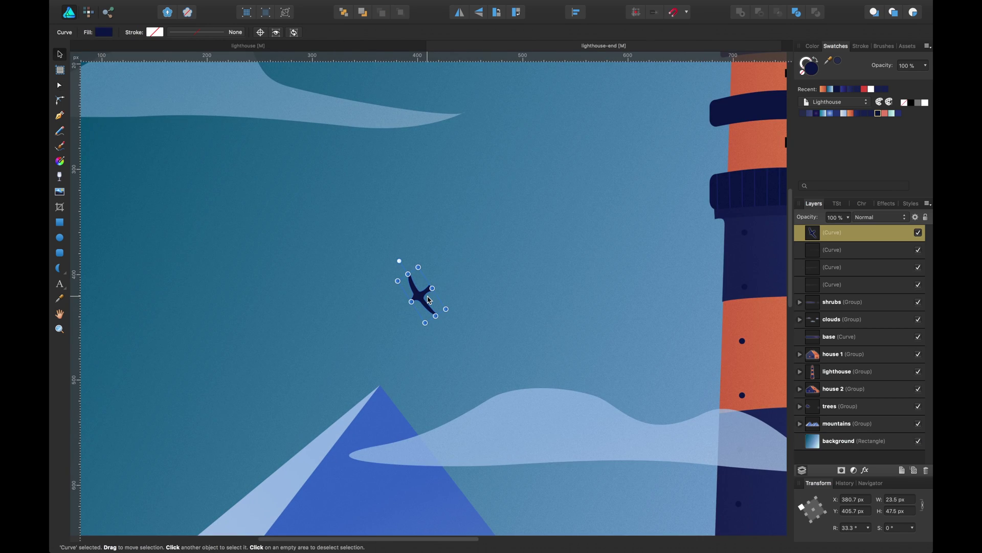
drag(421, 300, 534, 300)
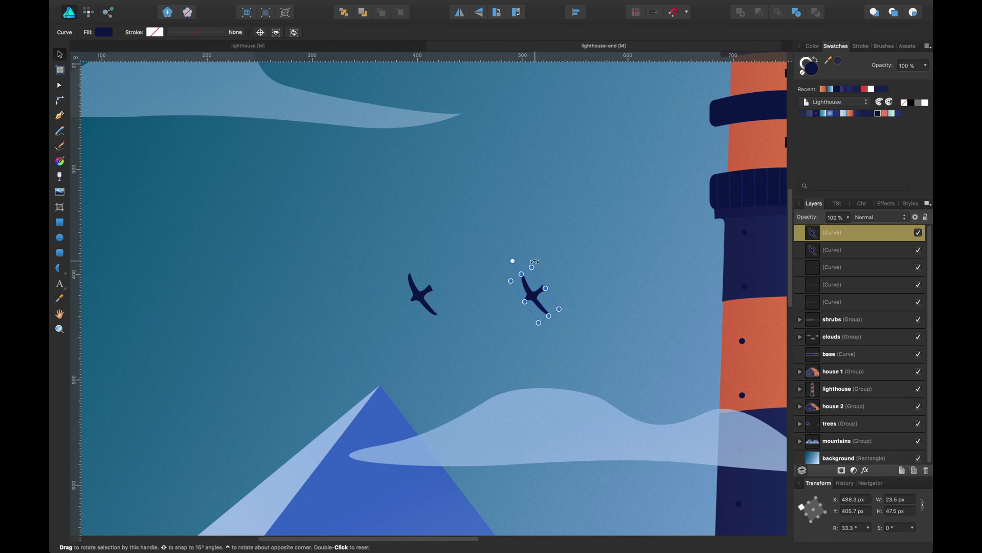
drag(533, 267, 485, 356)
Flip the lower small bird horizontally and rotate it almost upright, to about 2°.
right_click(484, 353)
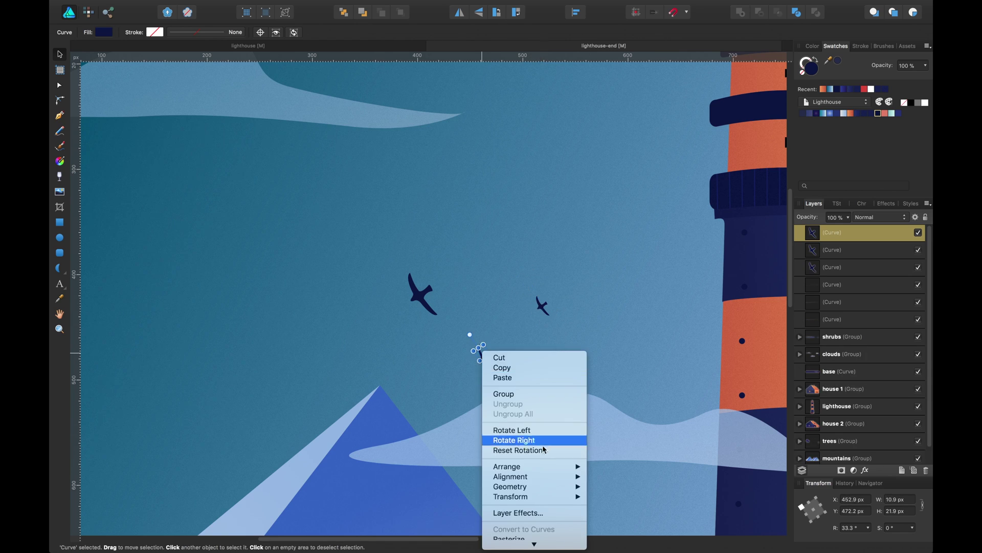
mouse_move(562, 498)
click(596, 521)
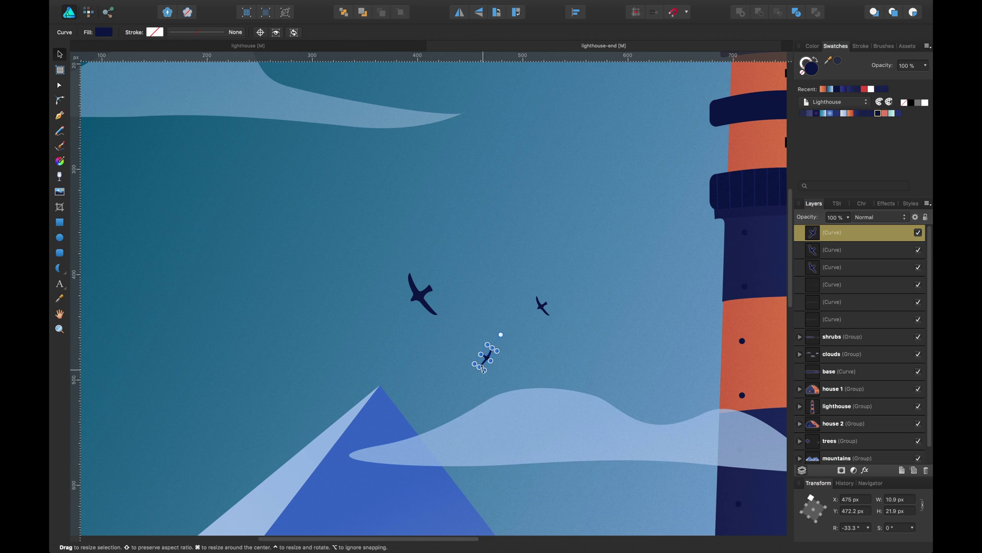
drag(501, 340, 486, 330)
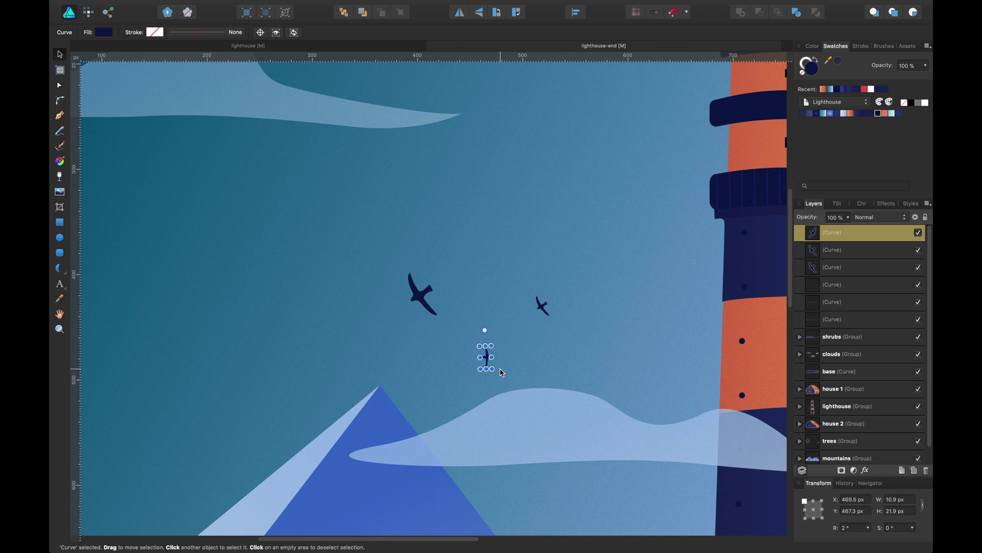
drag(710, 329, 608, 280)
key(super+0)
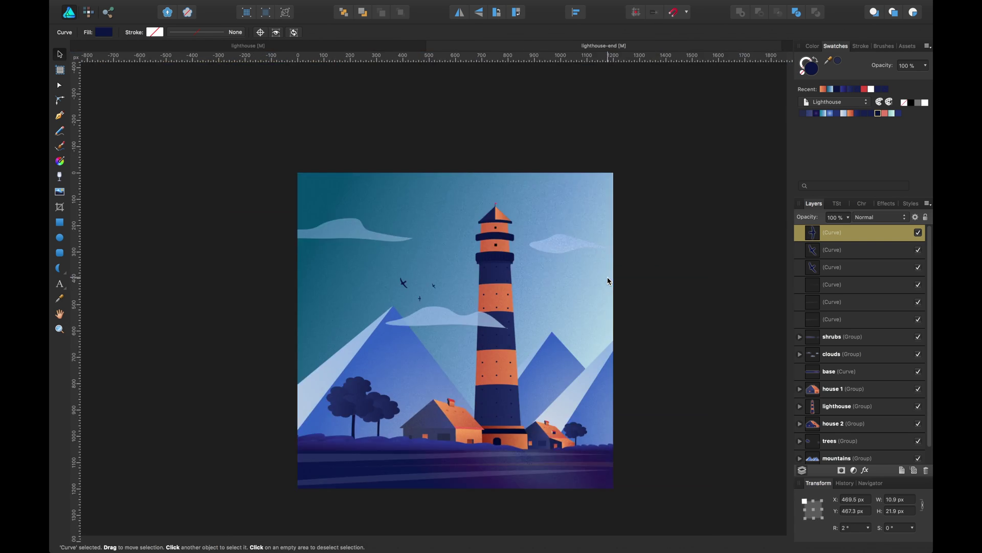
key(super+plus)
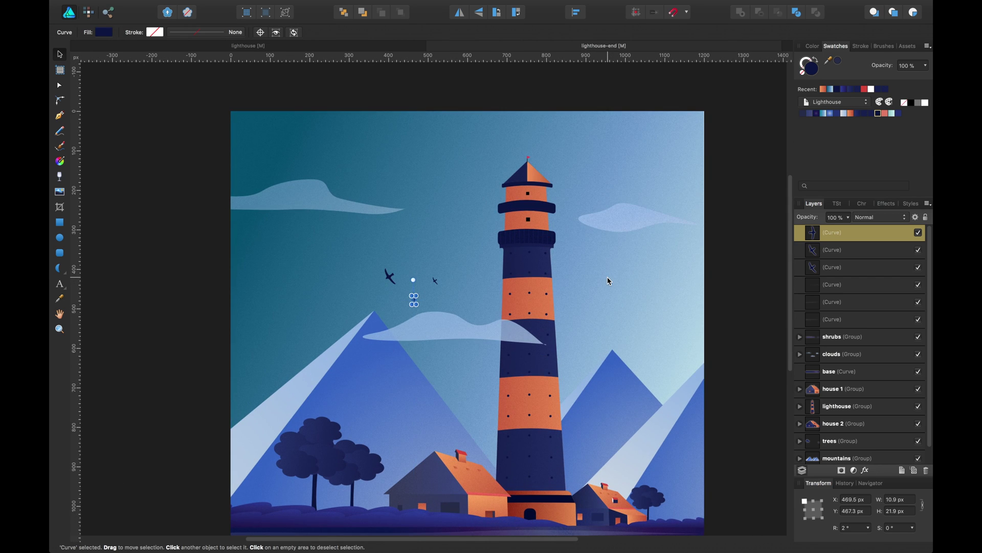
scroll(608, 281, right, 3)
Duplicate the large bird and its small right neighbour, scaling the copies to about half size near the peak right of the lighthouse.
click(342, 272)
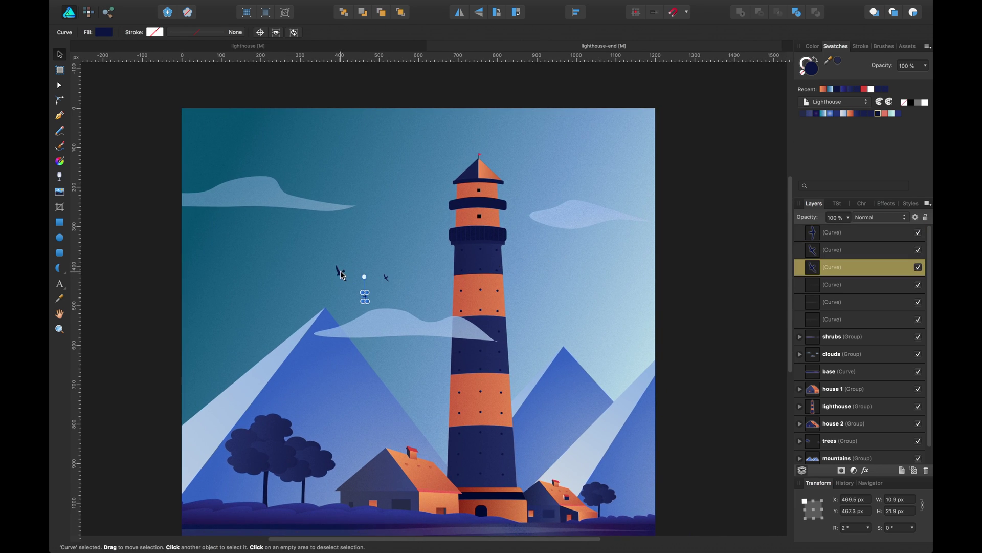
shift+click(386, 279)
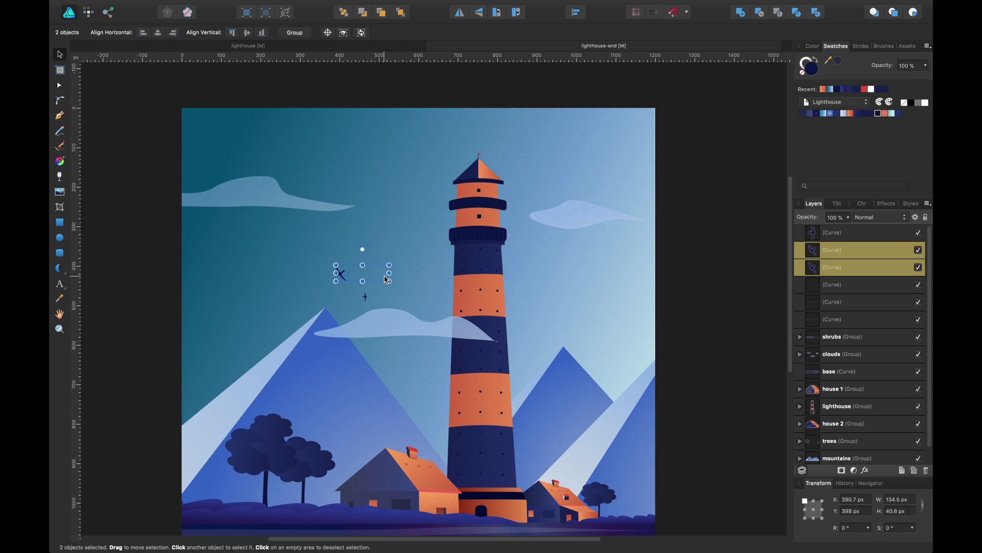
drag(396, 282, 569, 334)
click(757, 288)
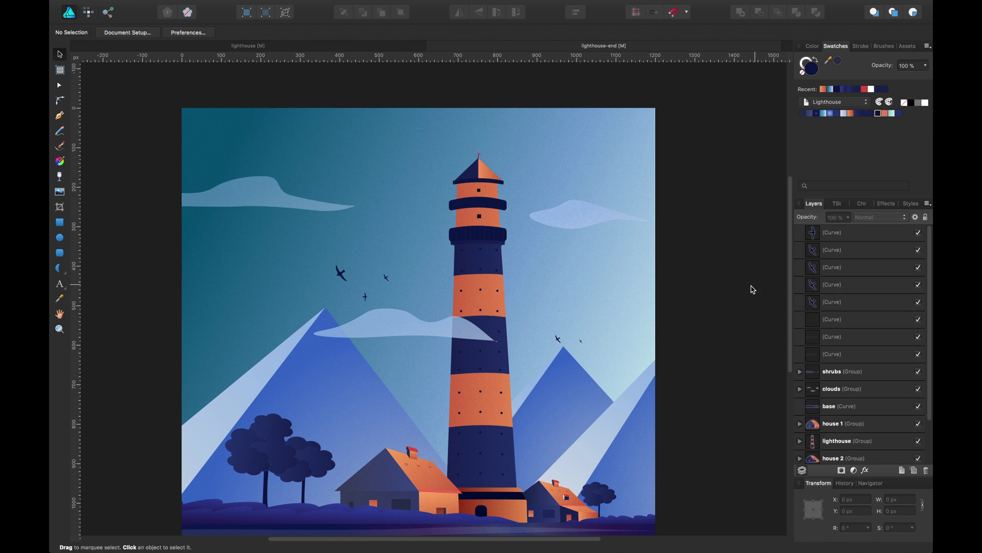
Move the two tiny birds down in front of the mountain right of the lighthouse and save the document.
click(582, 342)
shift+click(557, 339)
drag(558, 339, 548, 415)
click(702, 345)
drag(716, 298, 722, 227)
key(super+s)
Select the three translucent ground stripes and shift them slightly downward to about Y 1074 px.
click(520, 441)
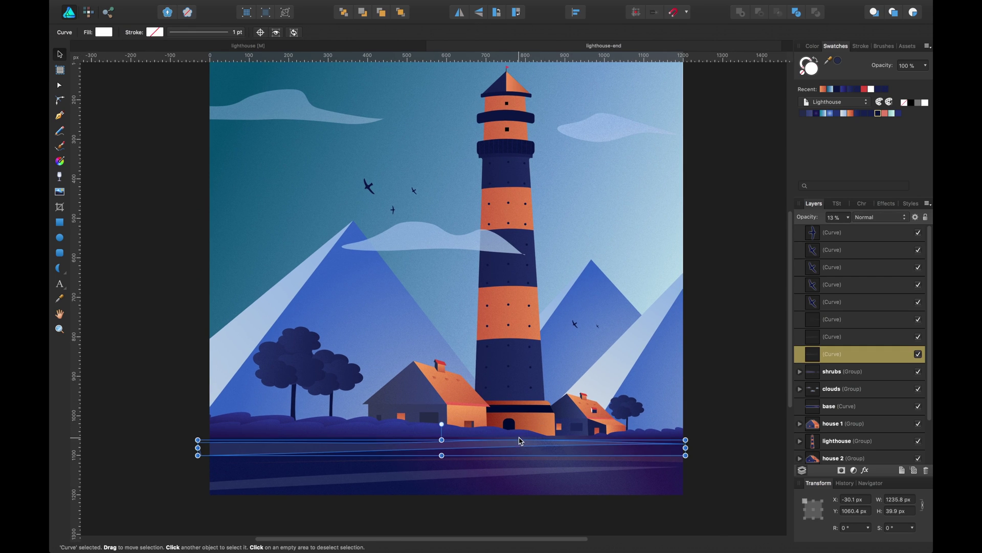
shift+click(511, 462)
shift+click(497, 475)
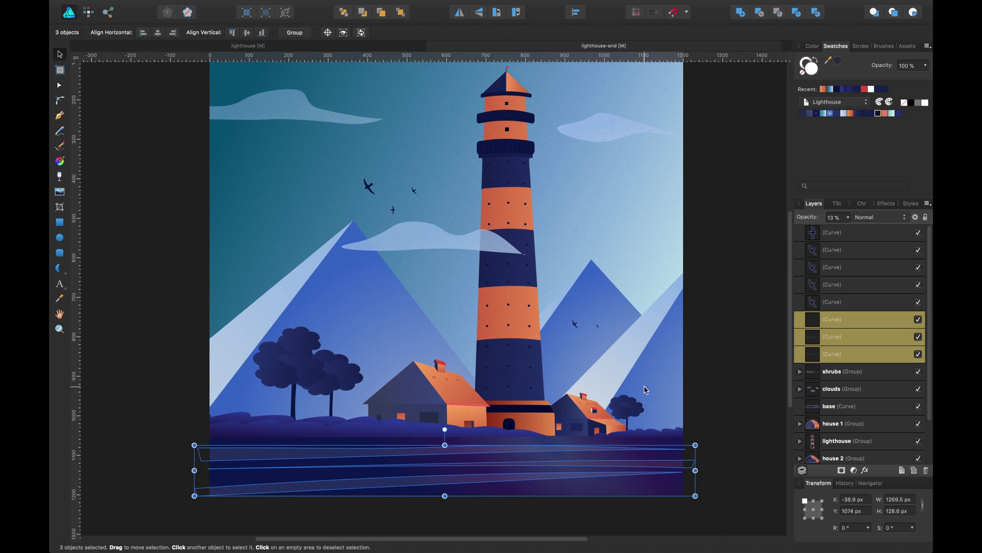
click(719, 361)
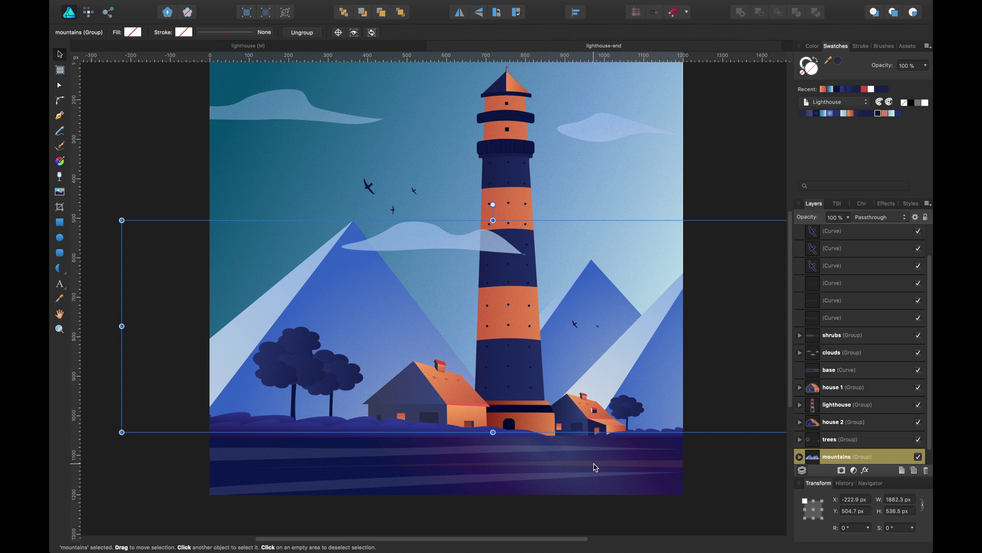
Adjust the dark blue fills of the larger house's shaded gable and wall.
click(413, 430)
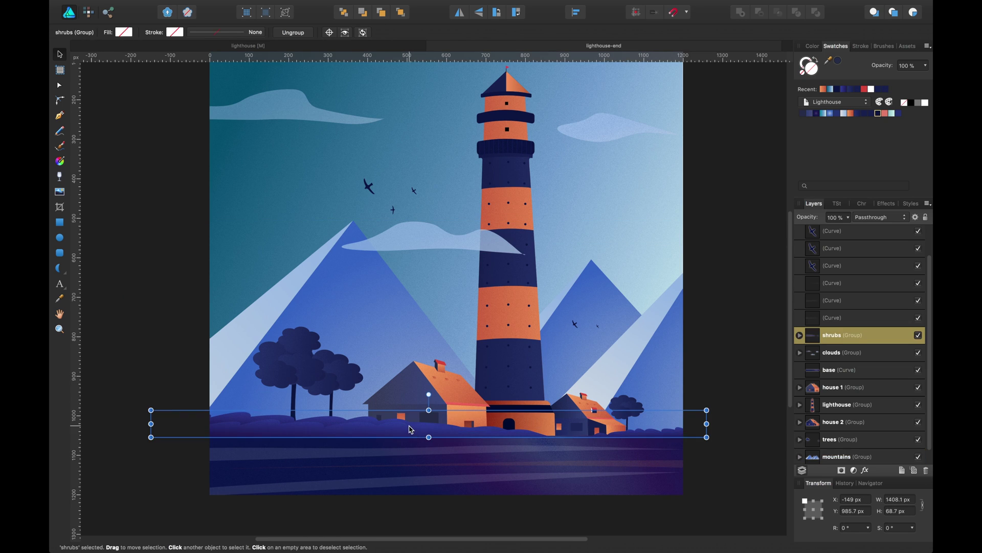
drag(461, 352, 460, 362)
double_click(414, 399)
click(104, 33)
click(143, 133)
drag(185, 225, 182, 233)
click(97, 76)
click(141, 134)
click(400, 424)
click(392, 420)
click(104, 32)
click(142, 133)
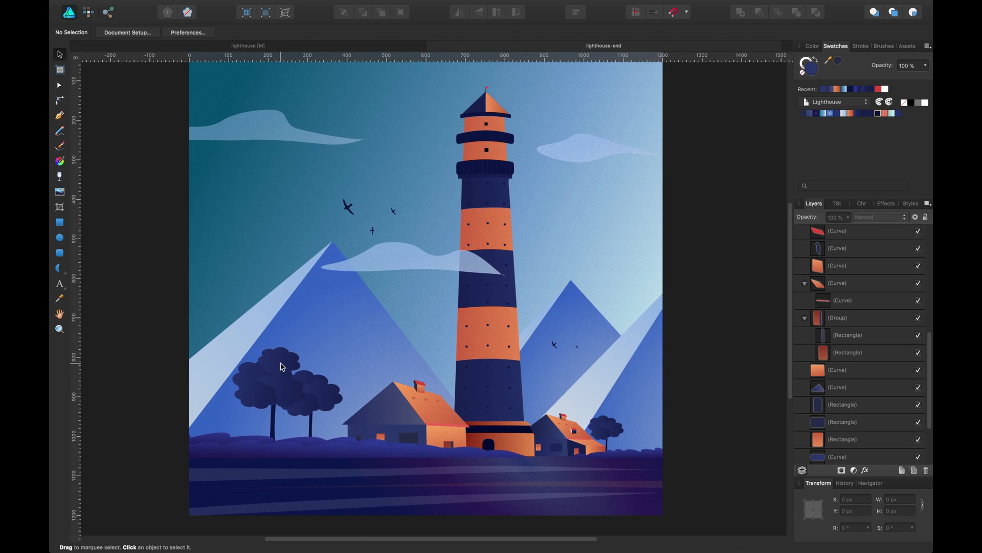
click(283, 366)
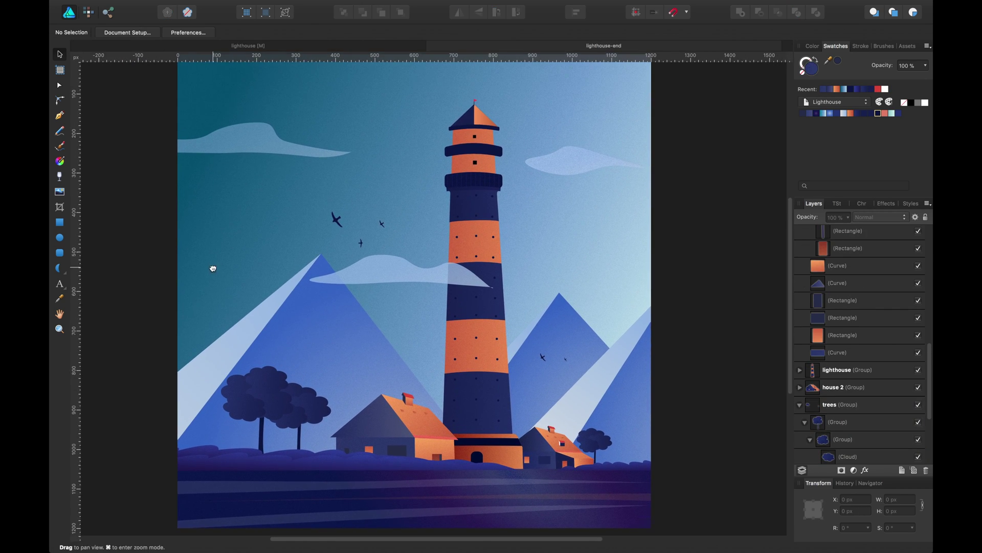
click(591, 444)
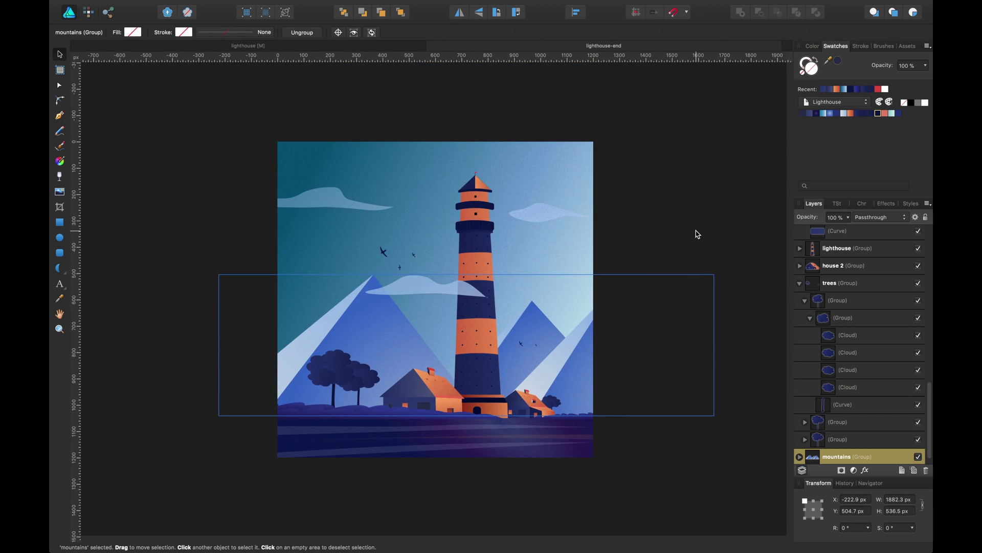
key(super+plus)
drag(730, 185, 733, 192)
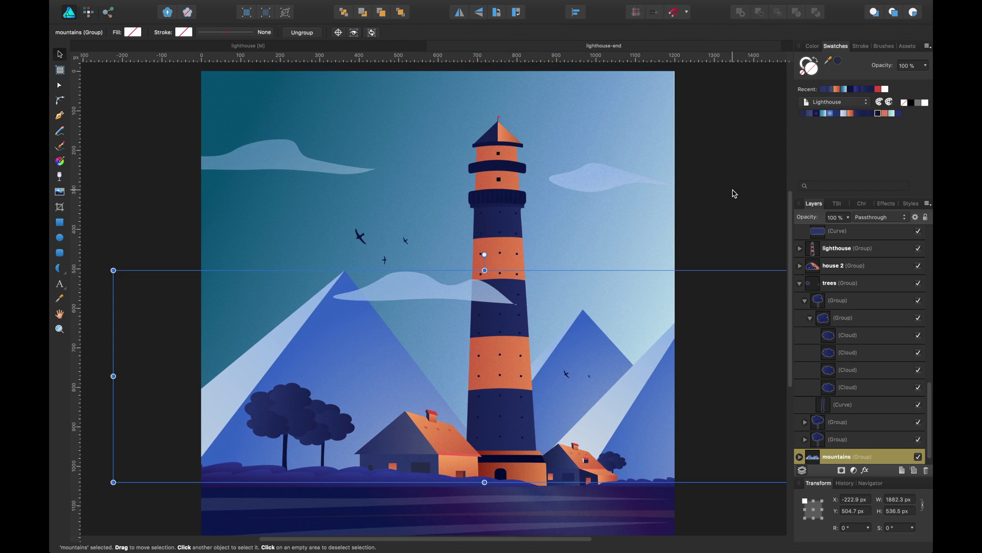
click(718, 175)
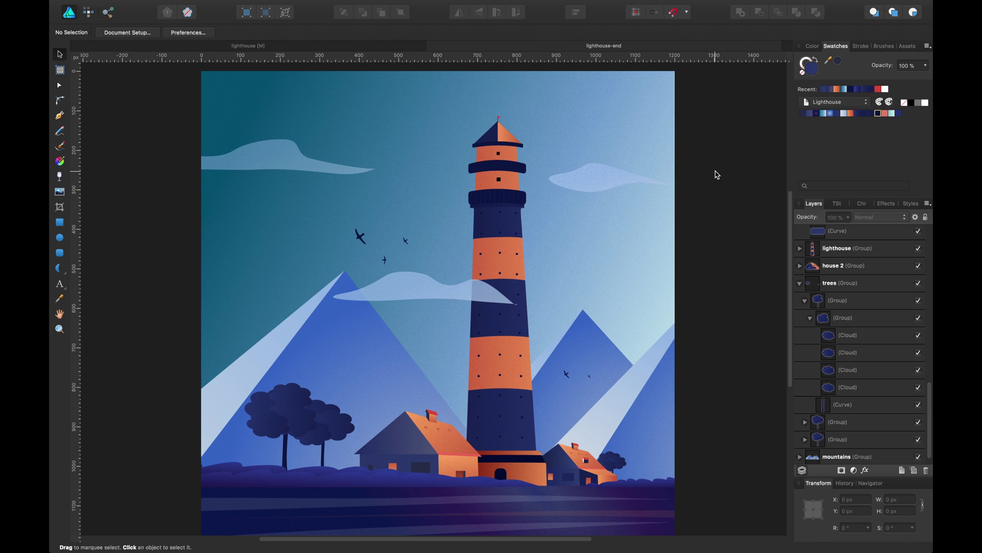
Reshape the tip of the cloud overlapping the lighthouse by moving its end node upward to remove the twisted point.
scroll(717, 175, left, 2)
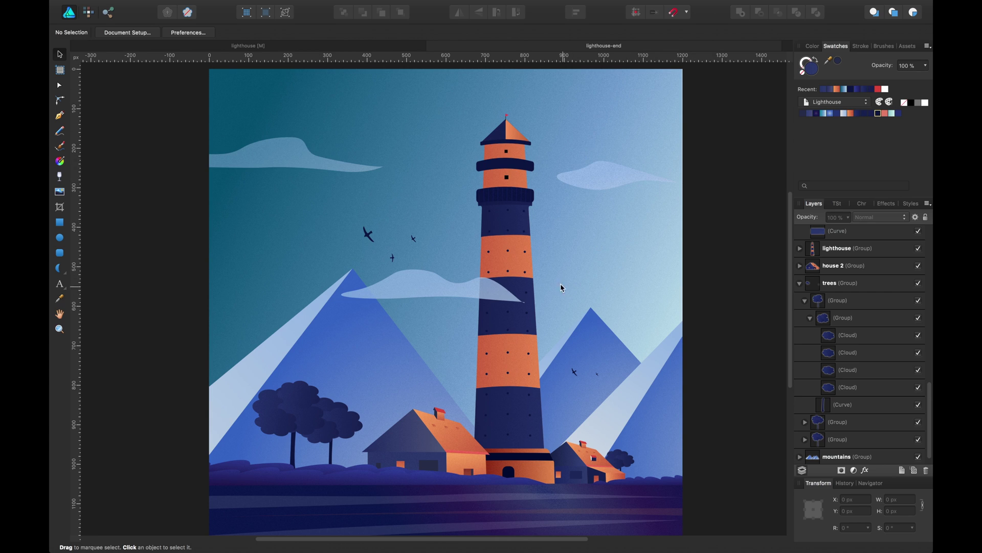
click(510, 297)
click(509, 297)
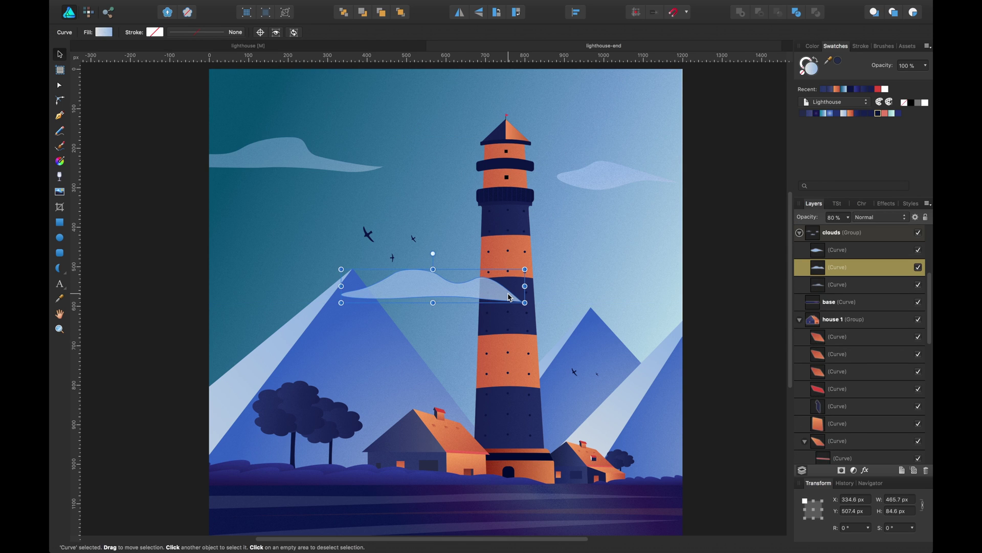
scroll(509, 296, up, 10)
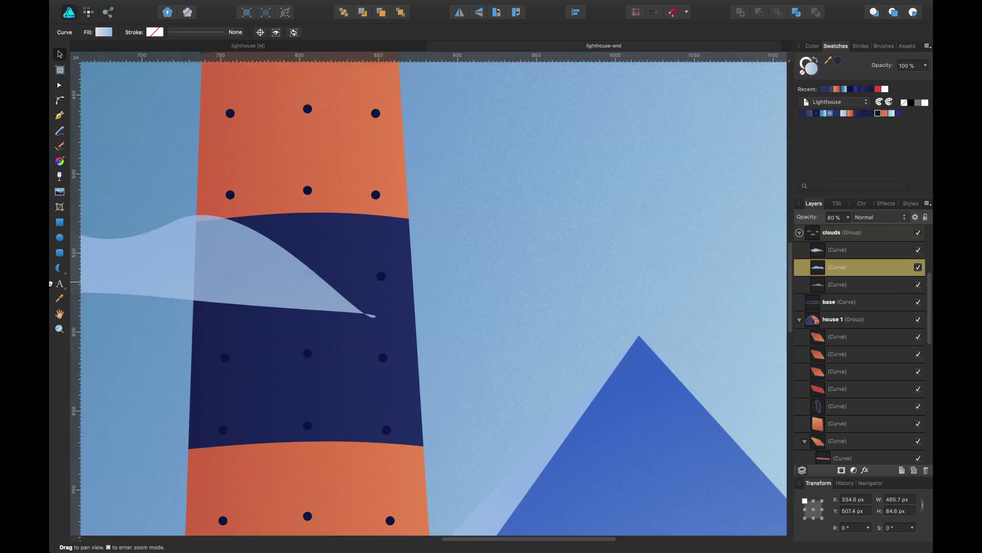
key(a)
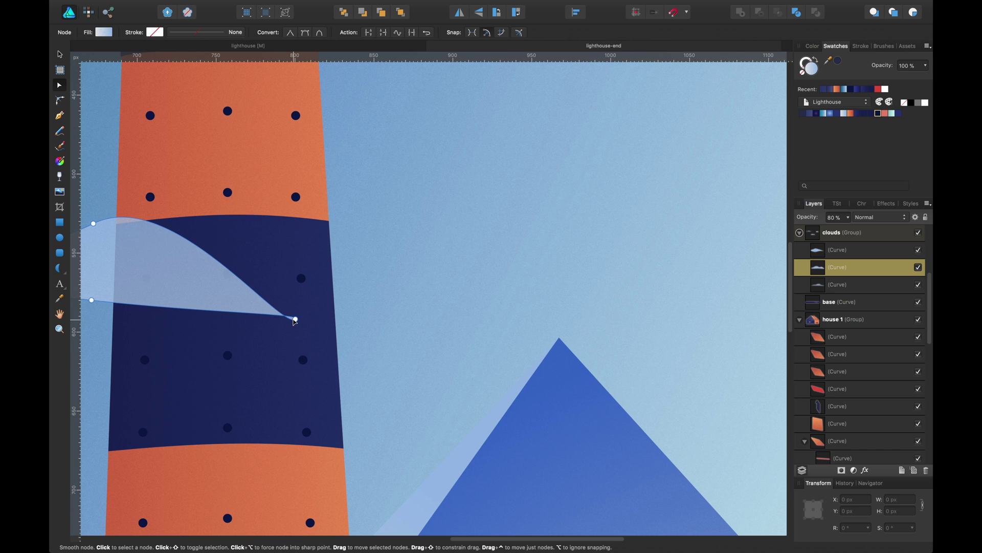
drag(295, 319, 299, 300)
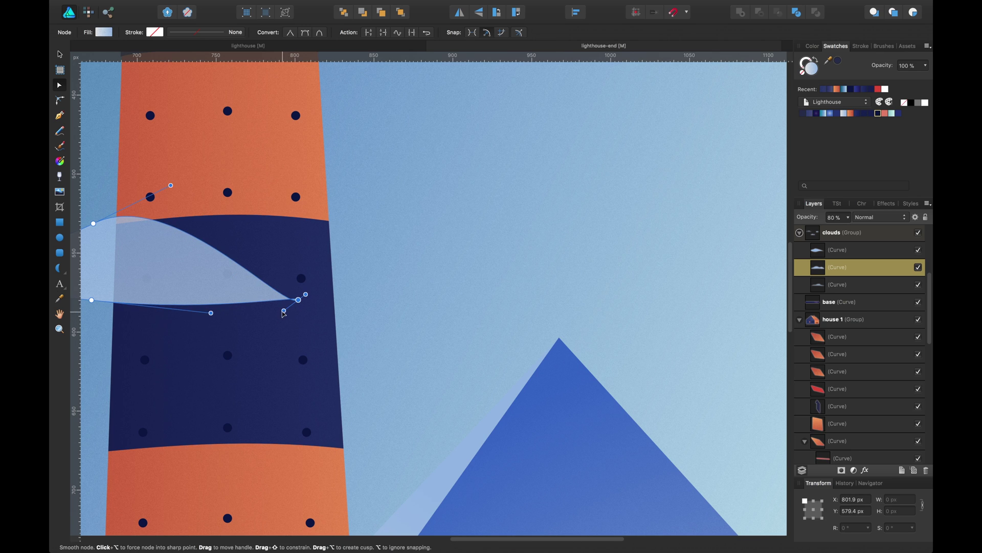
click(389, 233)
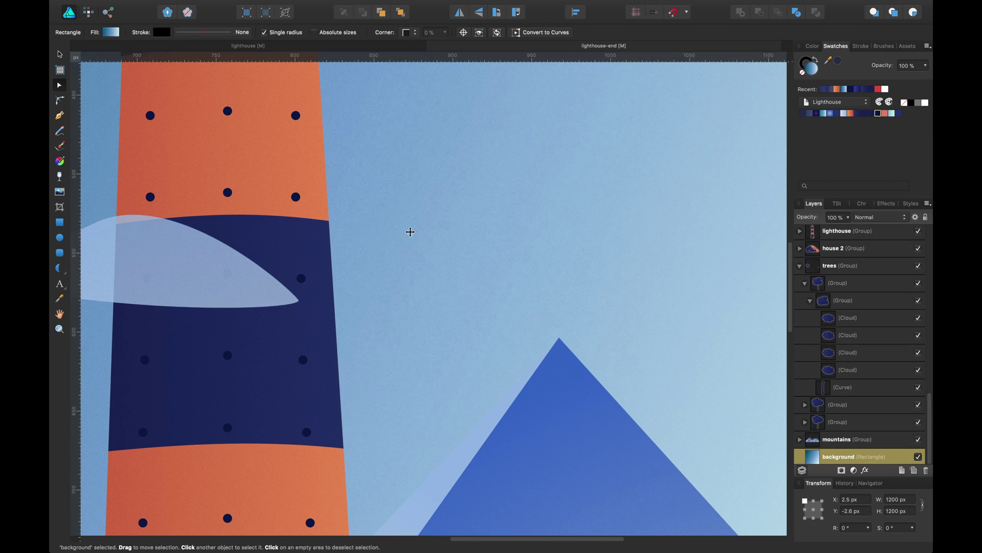
drag(390, 232, 543, 236)
key(super+z)
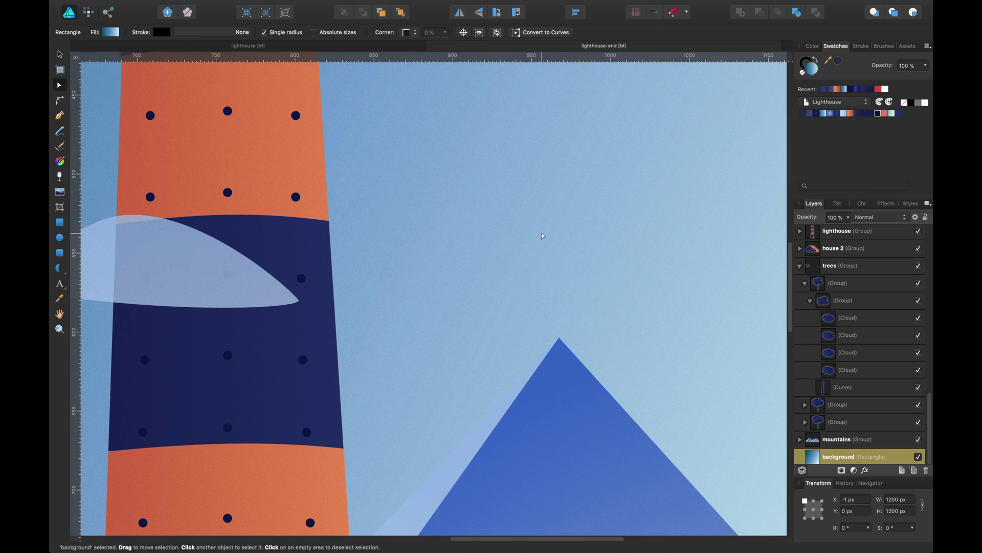
scroll(543, 236, down, 10)
click(735, 143)
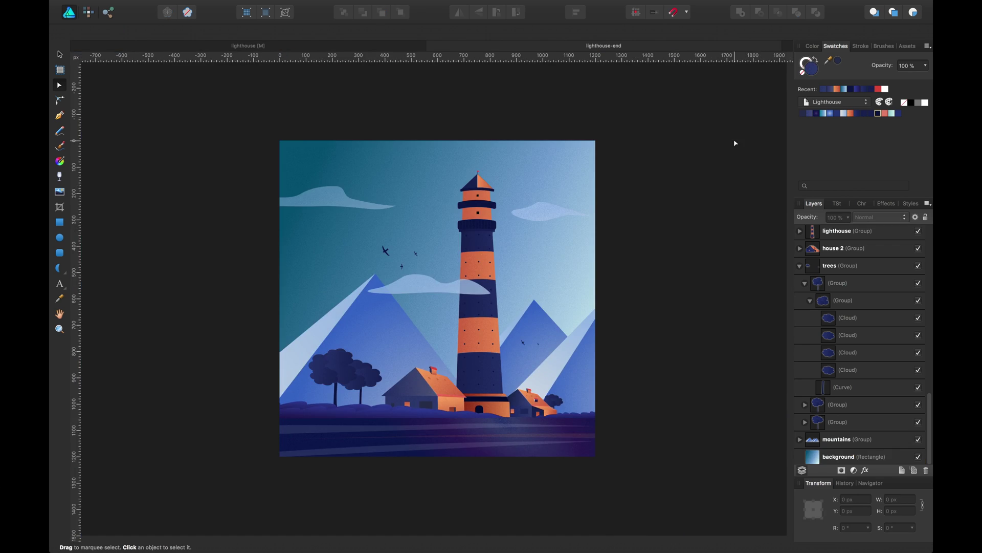